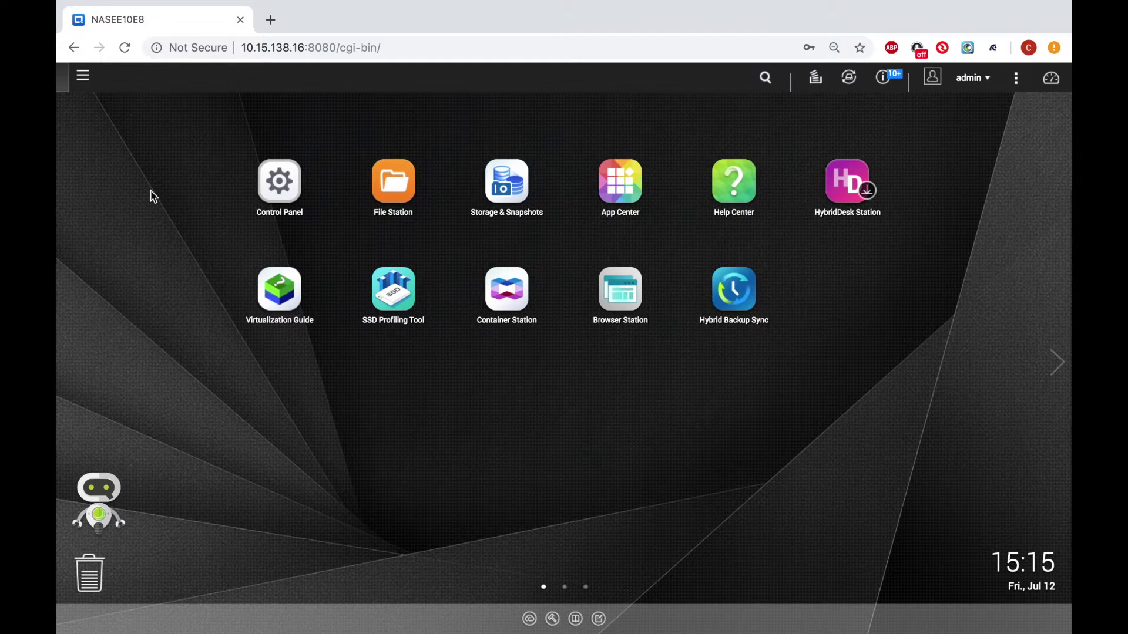
Step: Search App Center for 'Qsync' and install Qsync Central 3.0.4.3
click(620, 183)
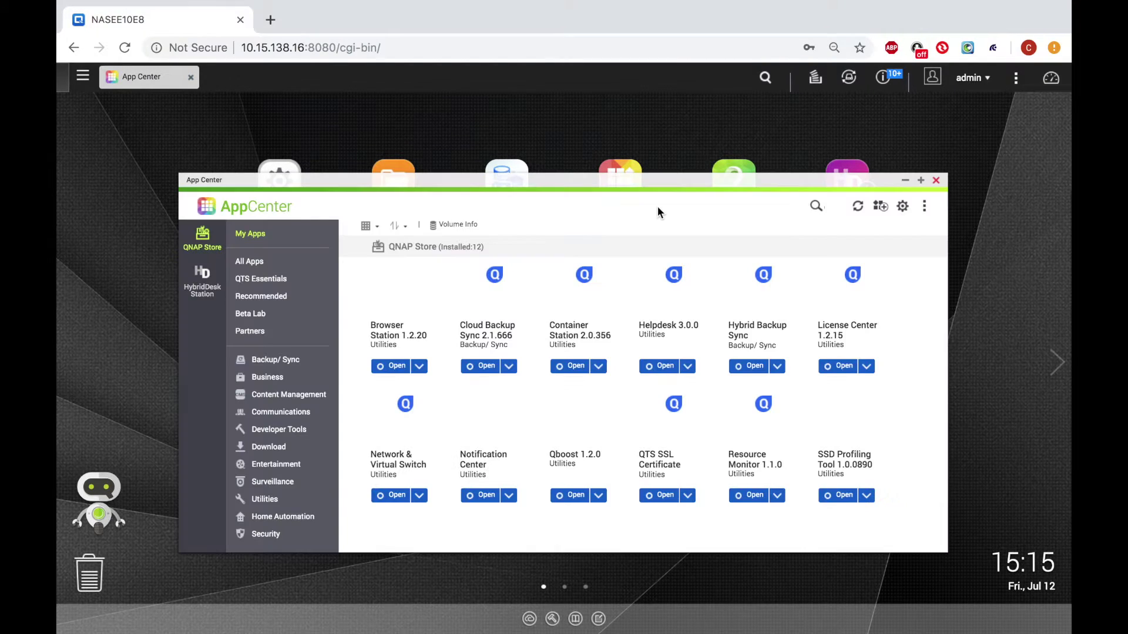
click(817, 206)
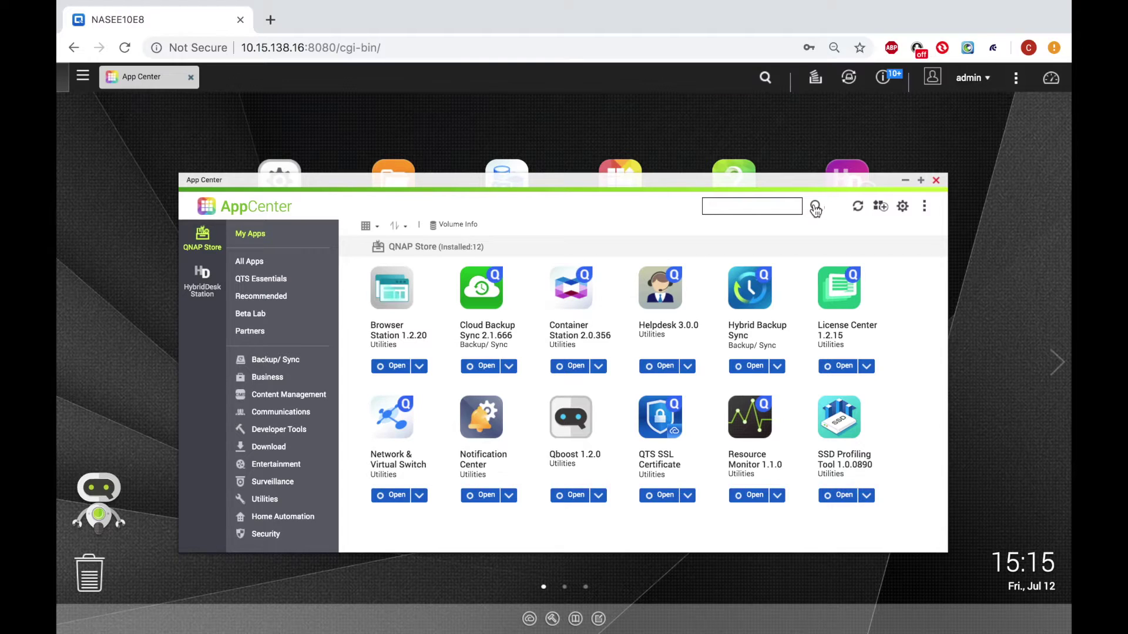
text(Qsync)
key(Return)
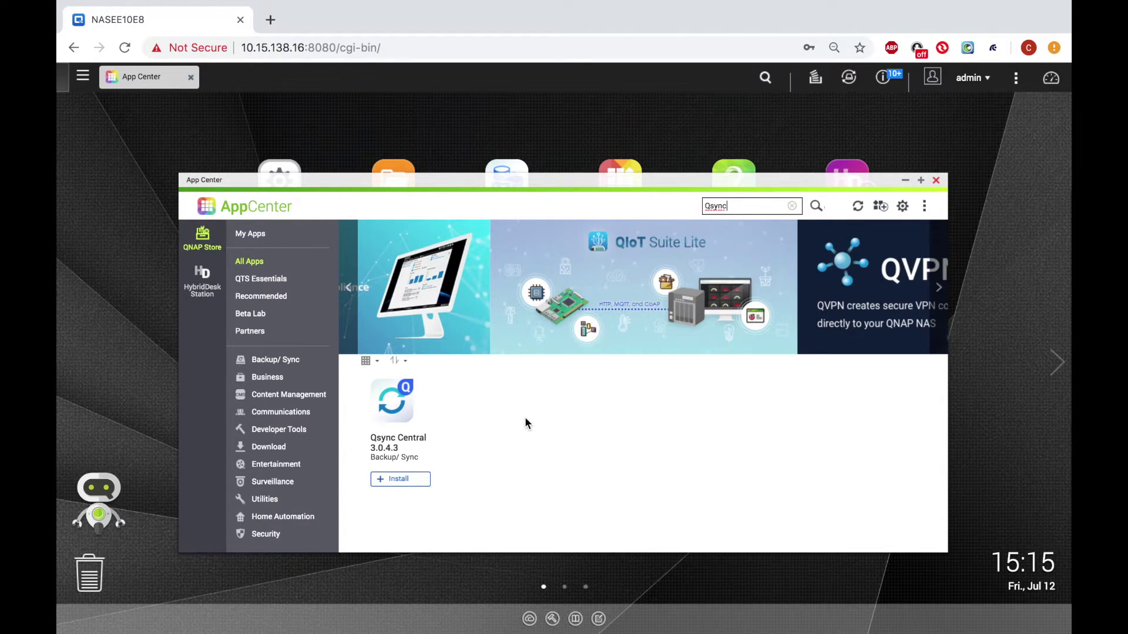
click(402, 479)
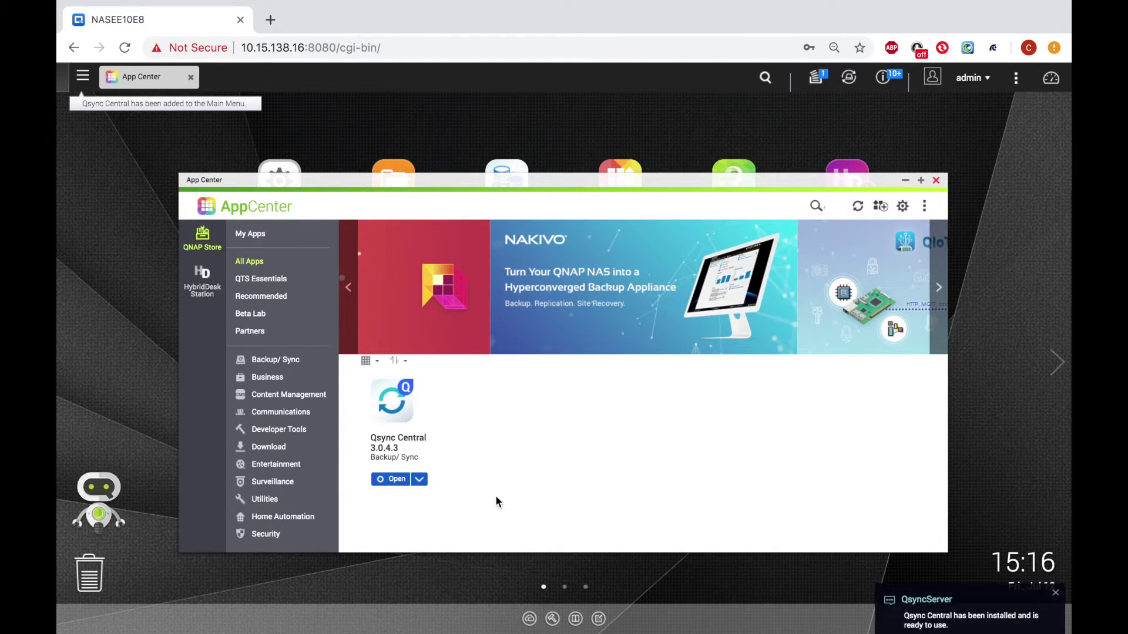
Step: Open Qsync Central and download the Qsync client for Mac
click(397, 478)
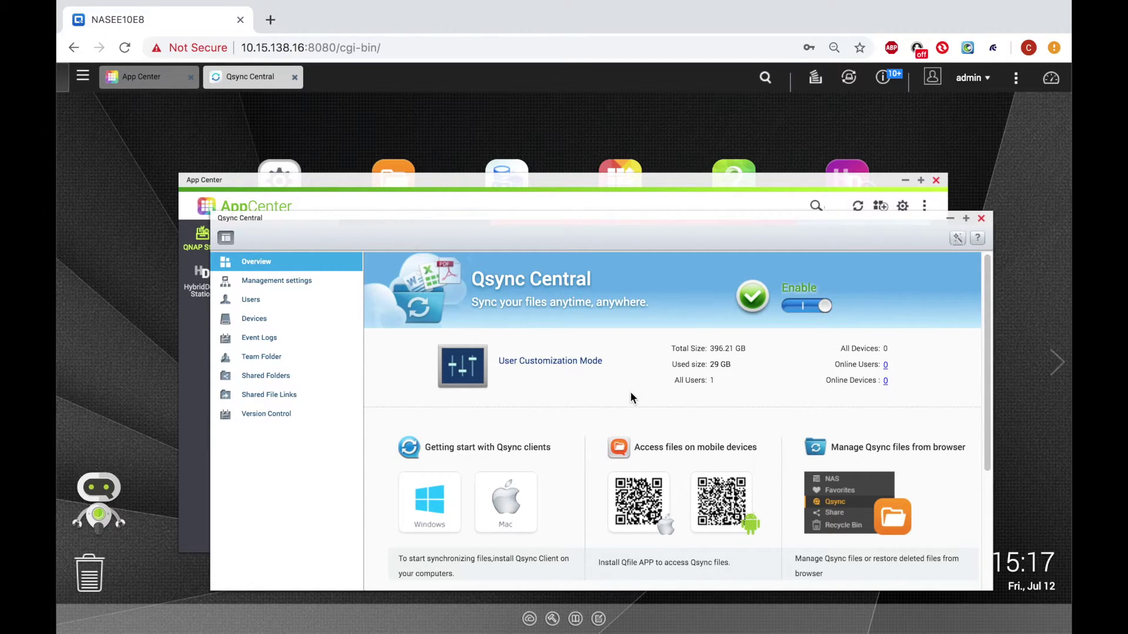
click(506, 502)
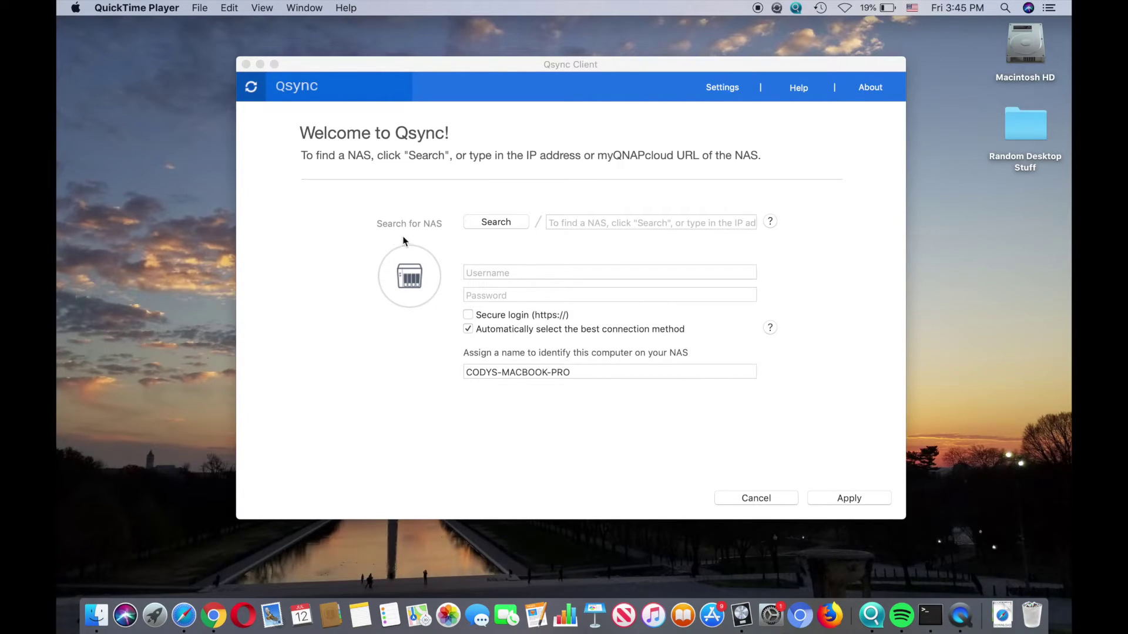
Step: Log in to the NAS at 10.15.138.16 with the admin username and password
click(495, 222)
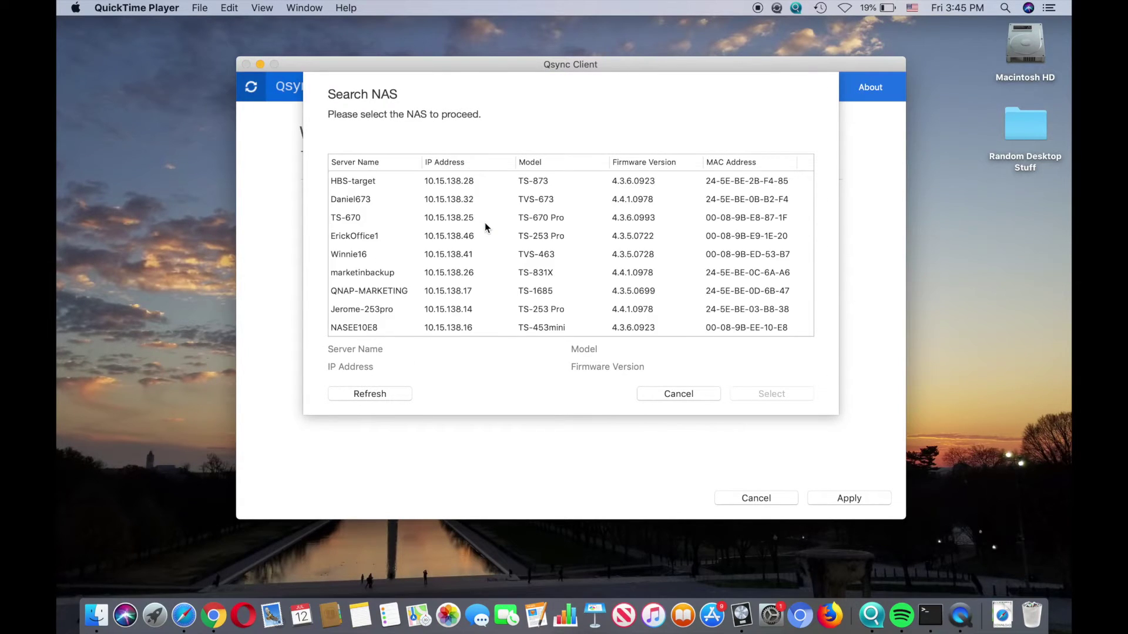
scroll(485, 228, down, 2)
scroll(485, 228, up, 2)
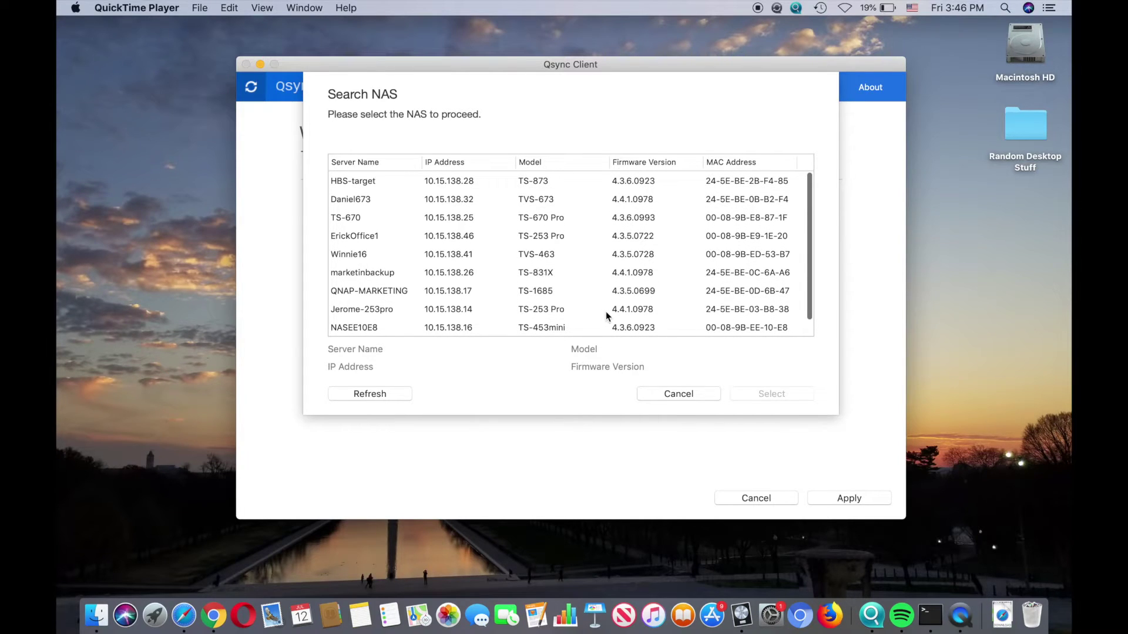
click(671, 396)
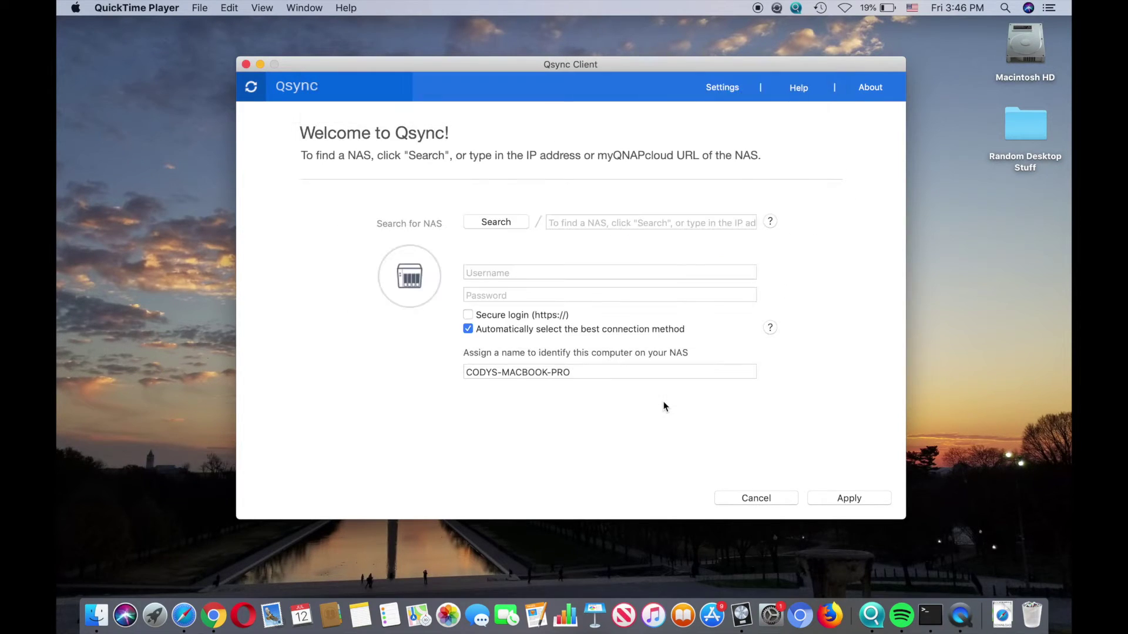
click(599, 222)
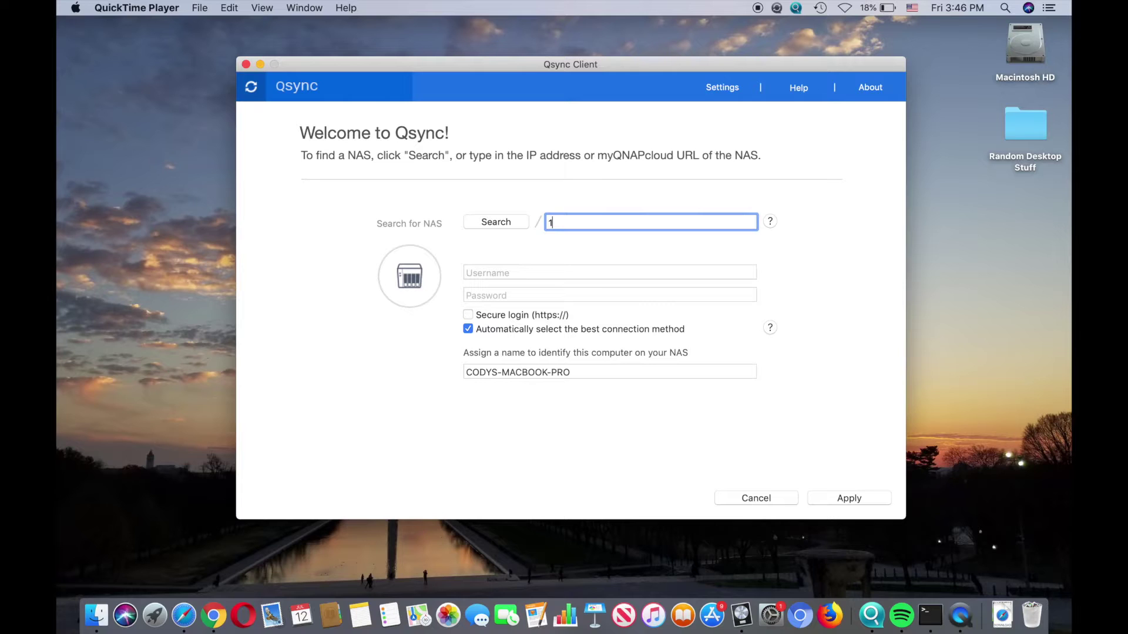
text(10.15.138.16)
key(super+a)
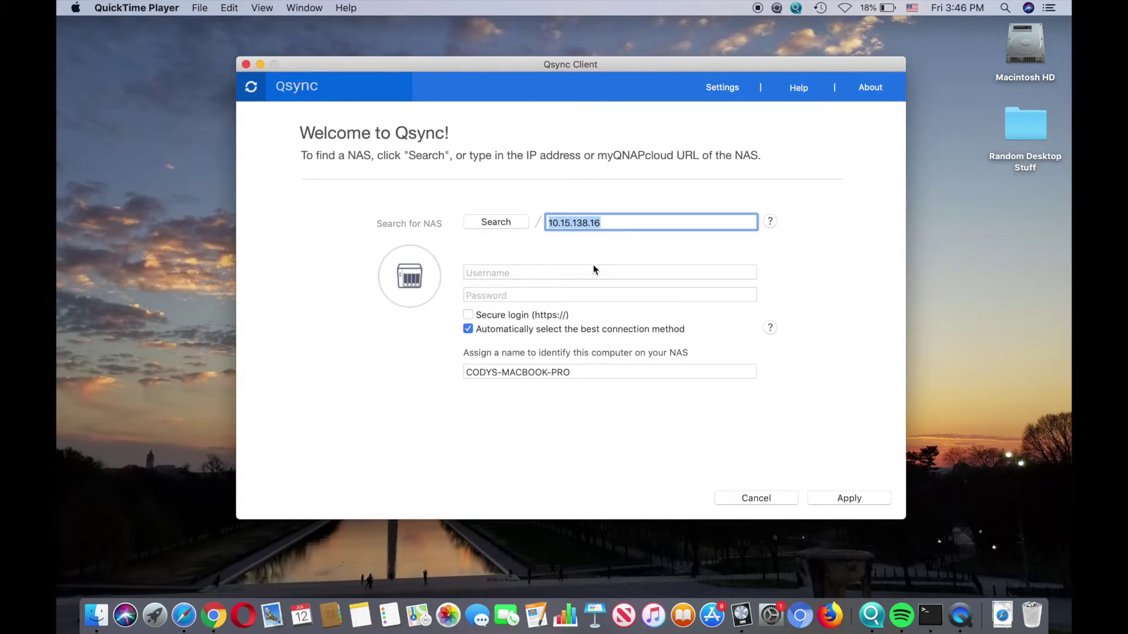
click(592, 270)
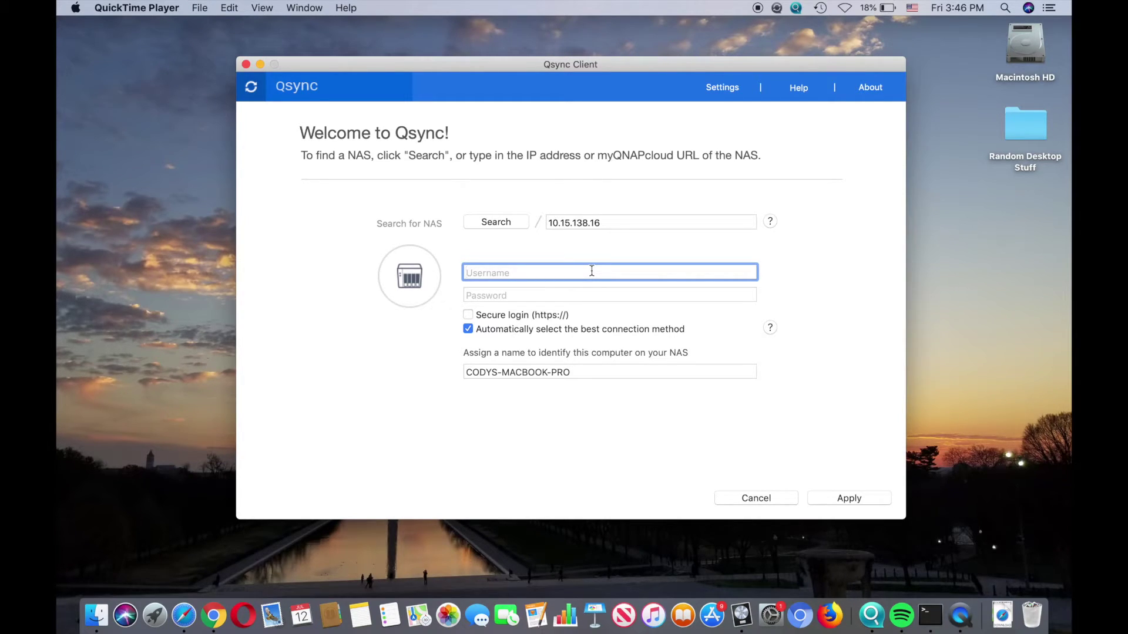
key(Tab)
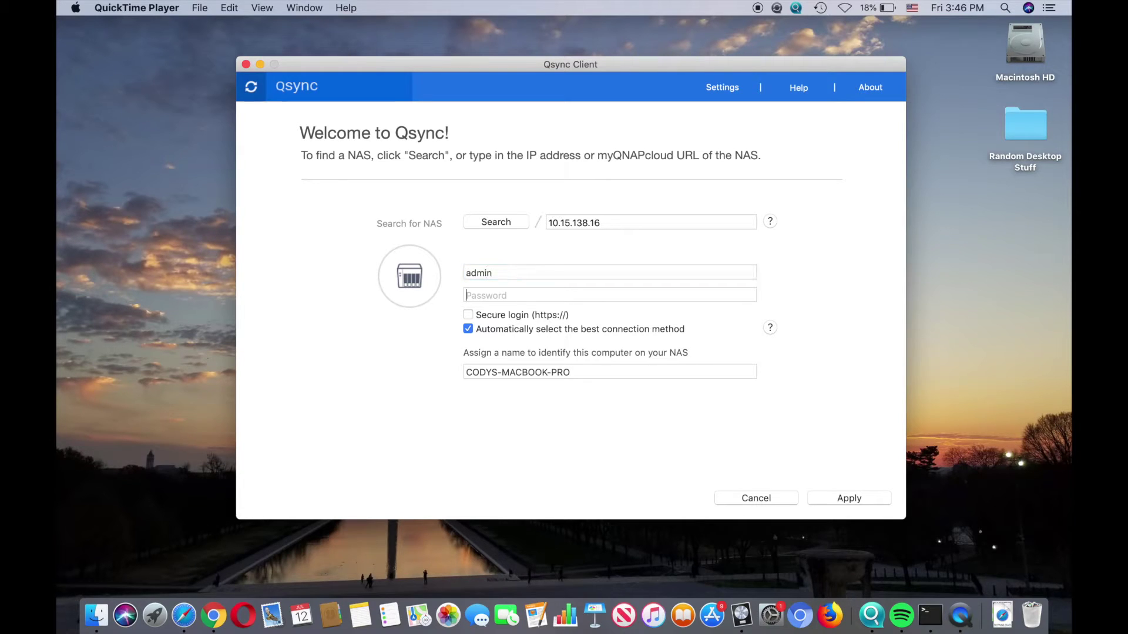
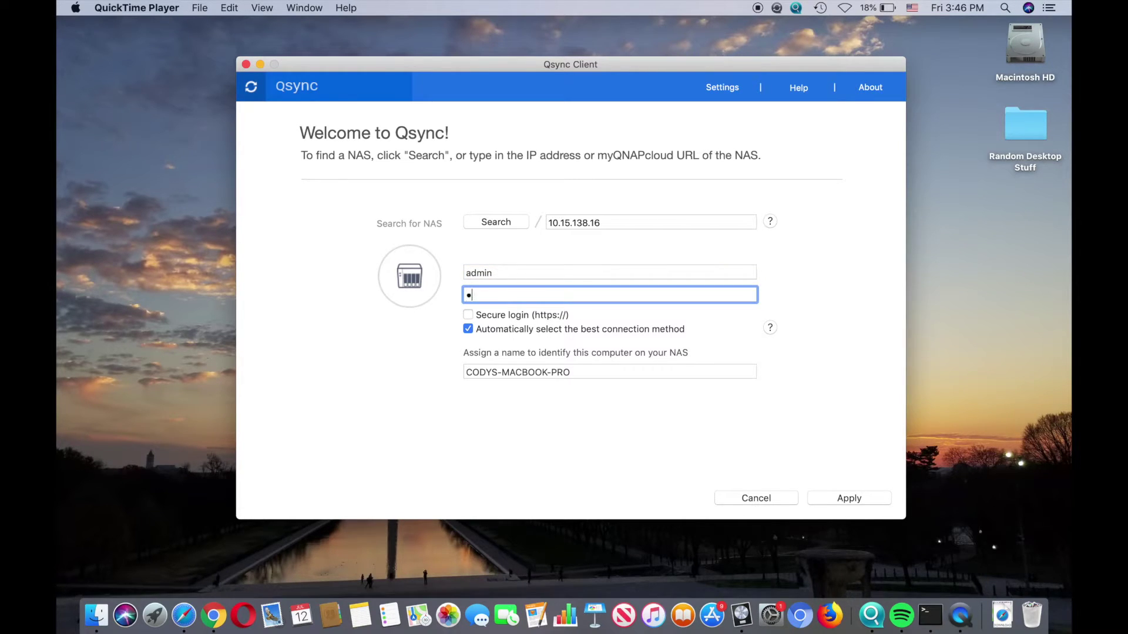
click(818, 502)
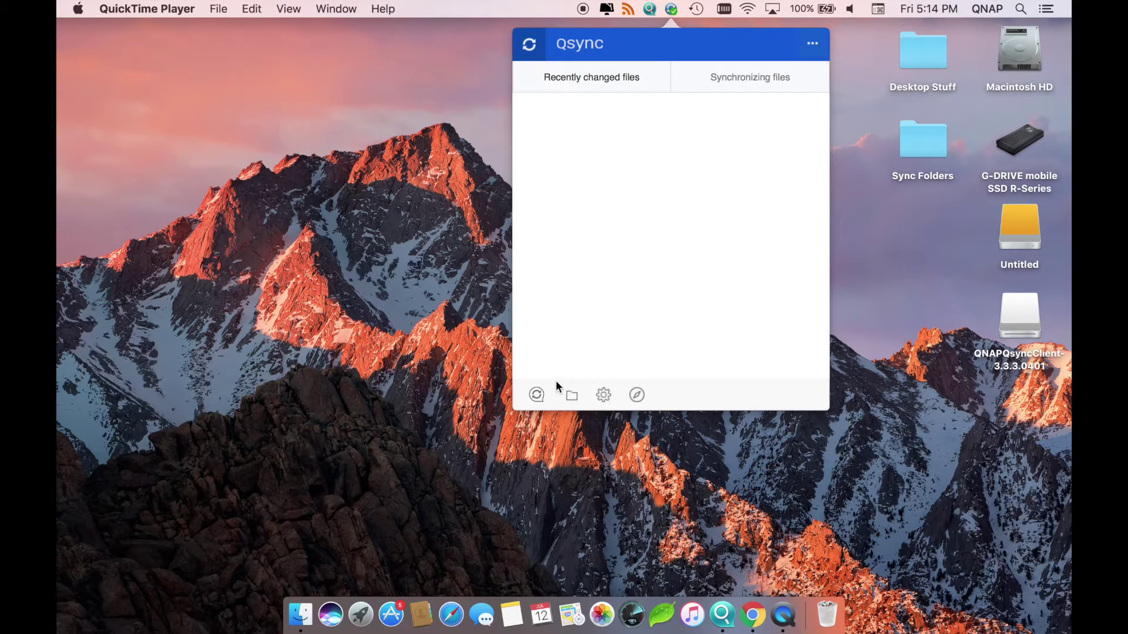
Step: Show the client's paired folders, where /Qsync1 syncs with Qsync1 Folder, and begin adding a pair
click(536, 395)
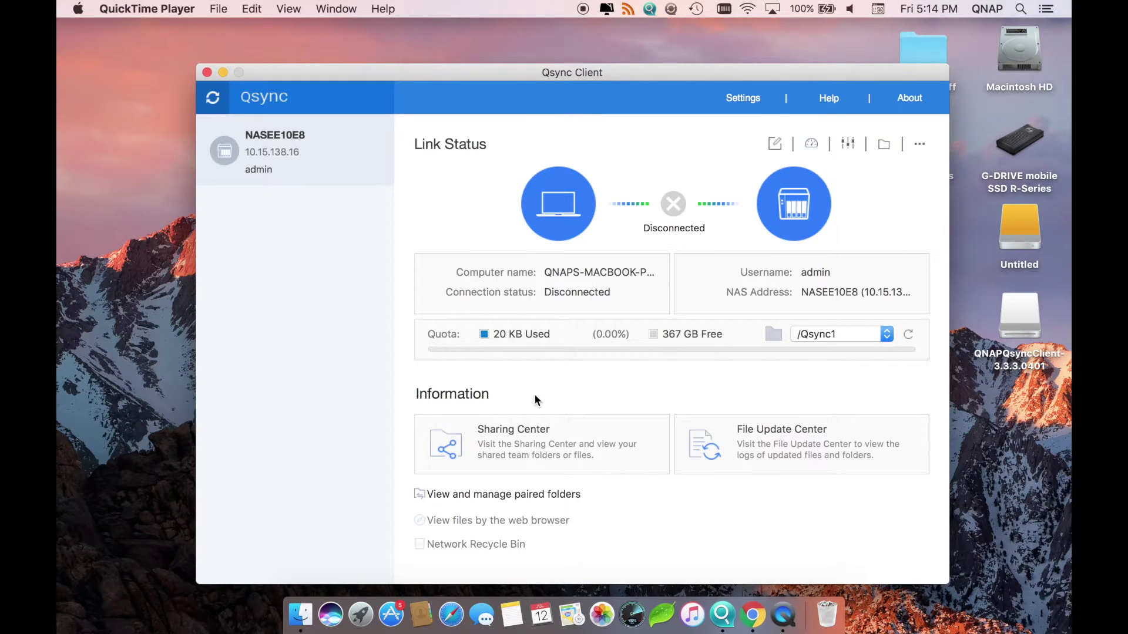
click(525, 497)
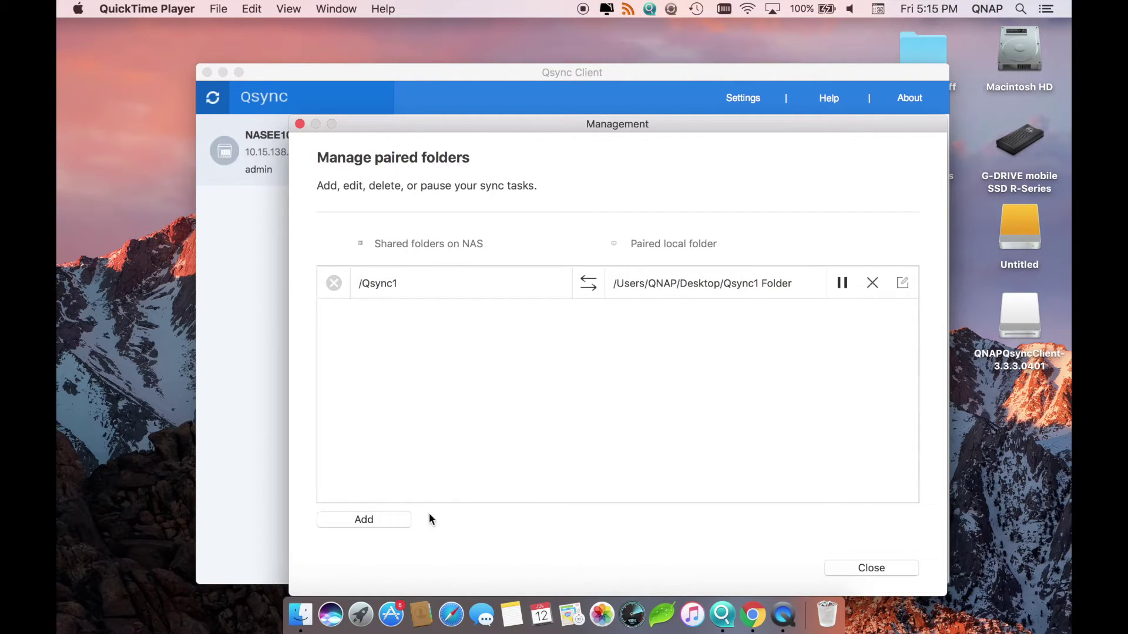
click(383, 522)
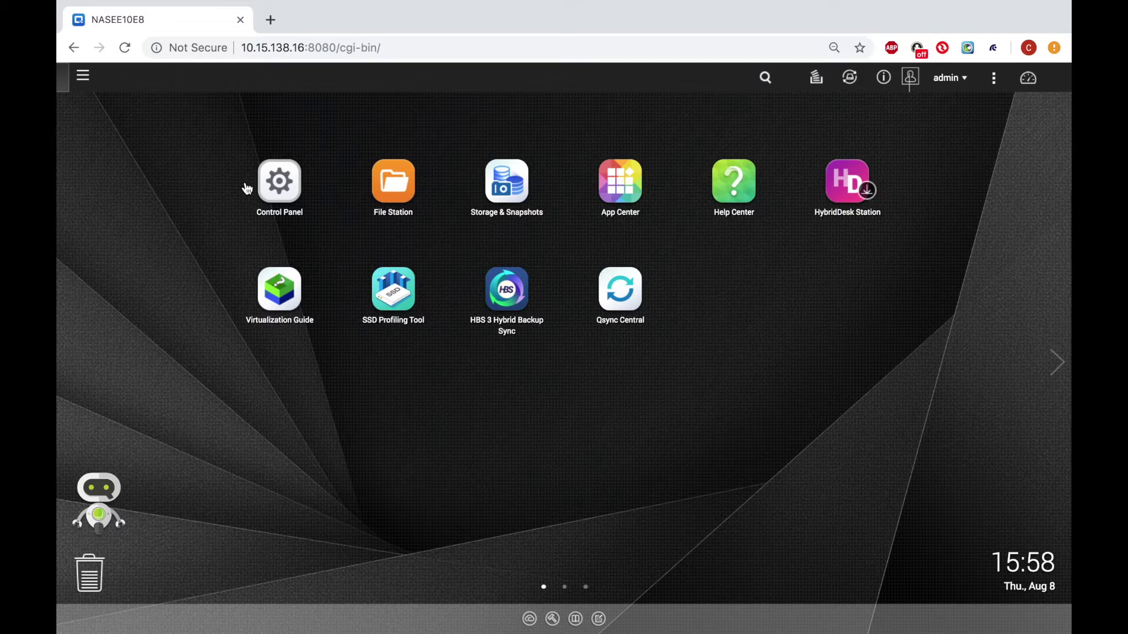
Step: Tick 'Enable sync on this shared folder' for Qsync3 and accept the temporary service suspension
click(280, 184)
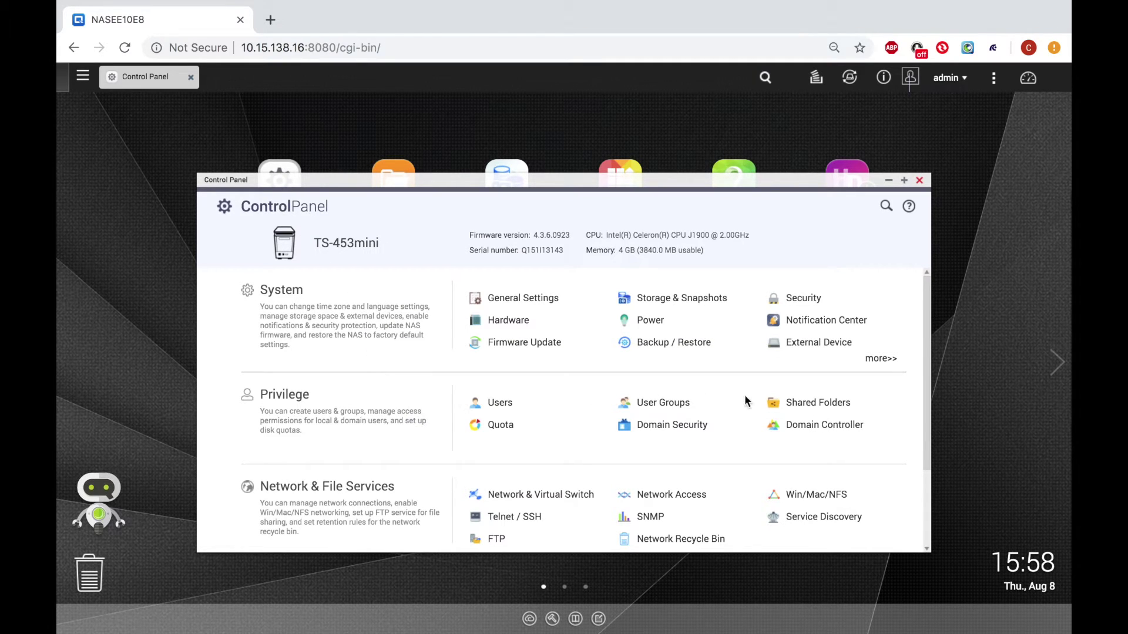
click(812, 403)
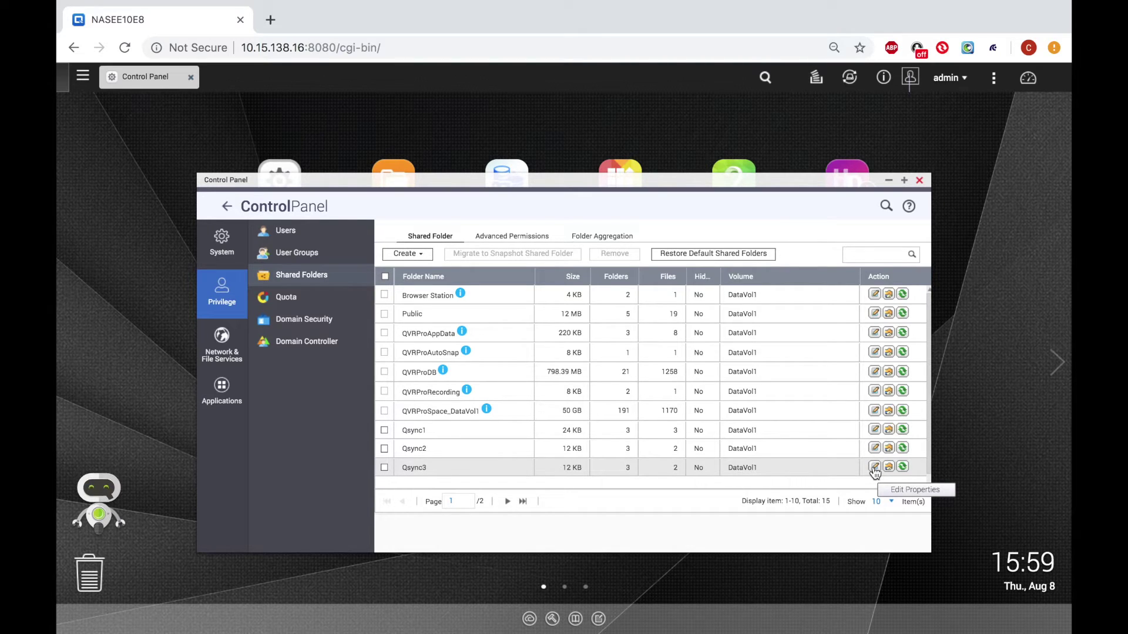
click(874, 467)
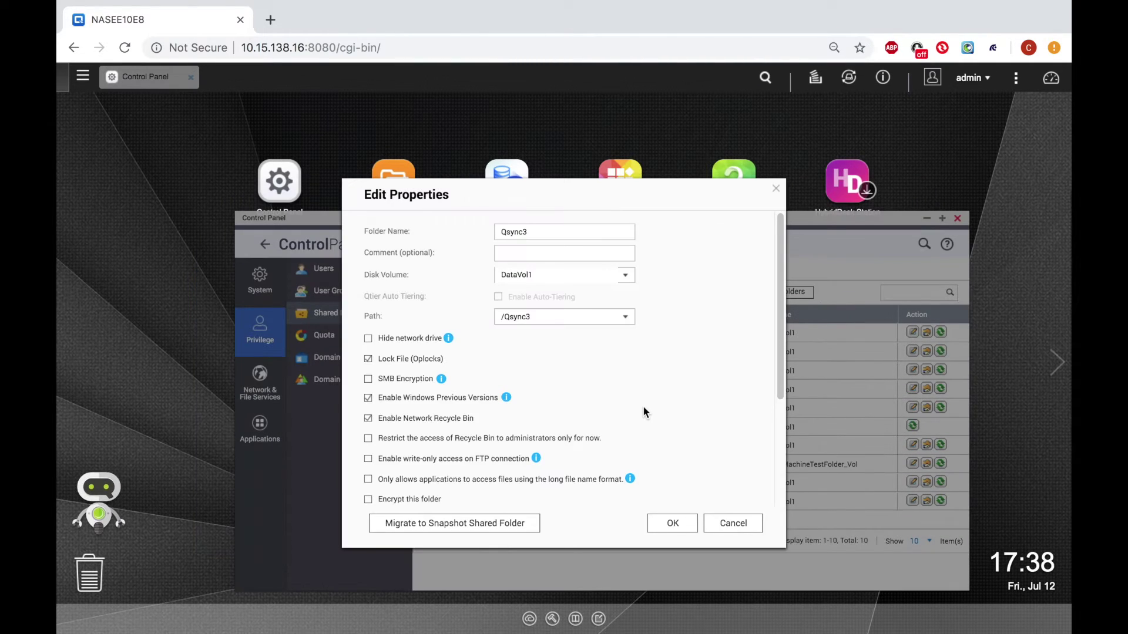
scroll(643, 406, down, 3)
scroll(642, 406, down, 2)
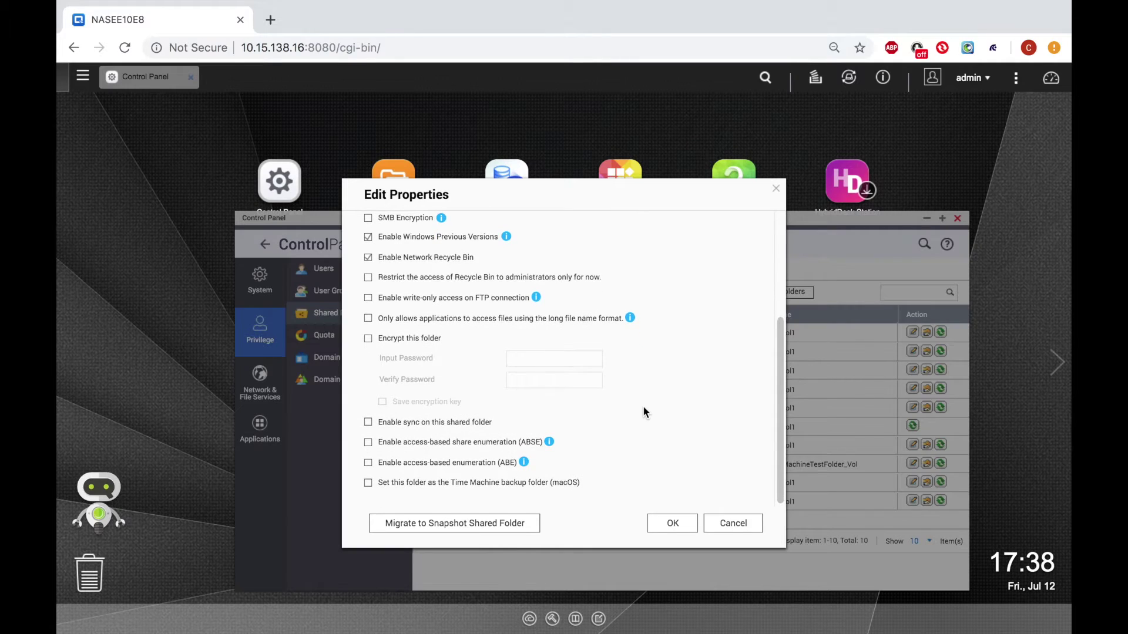
click(369, 422)
click(668, 523)
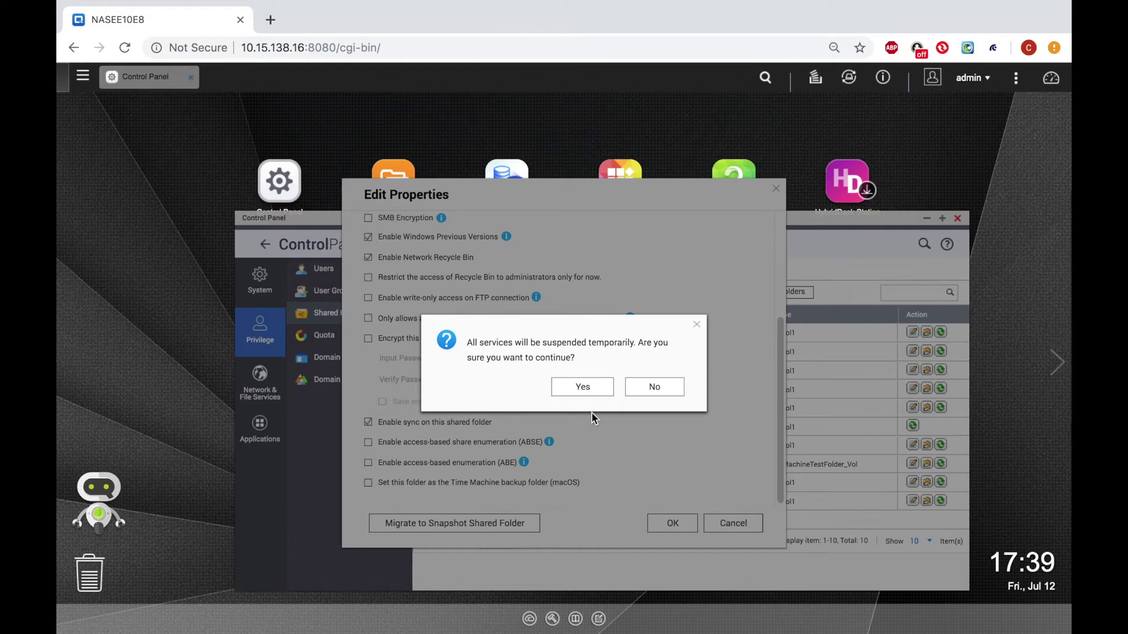
click(586, 388)
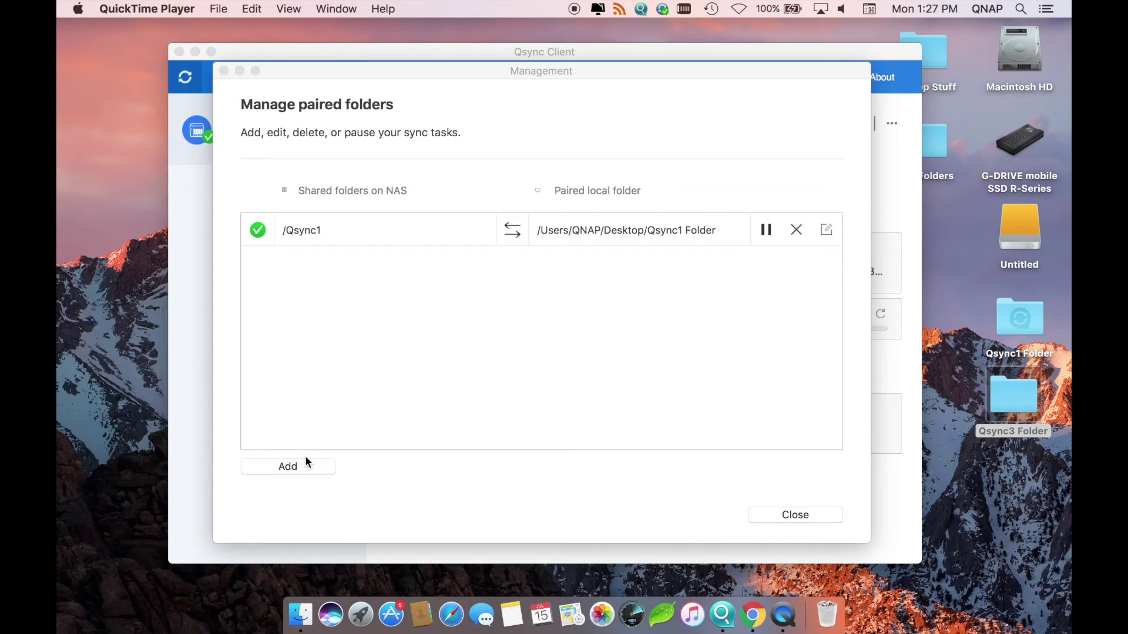
Step: Pair NAS /Qsync3 with the desktop Qsync3 Folder and confirm the initial synchronization
click(304, 466)
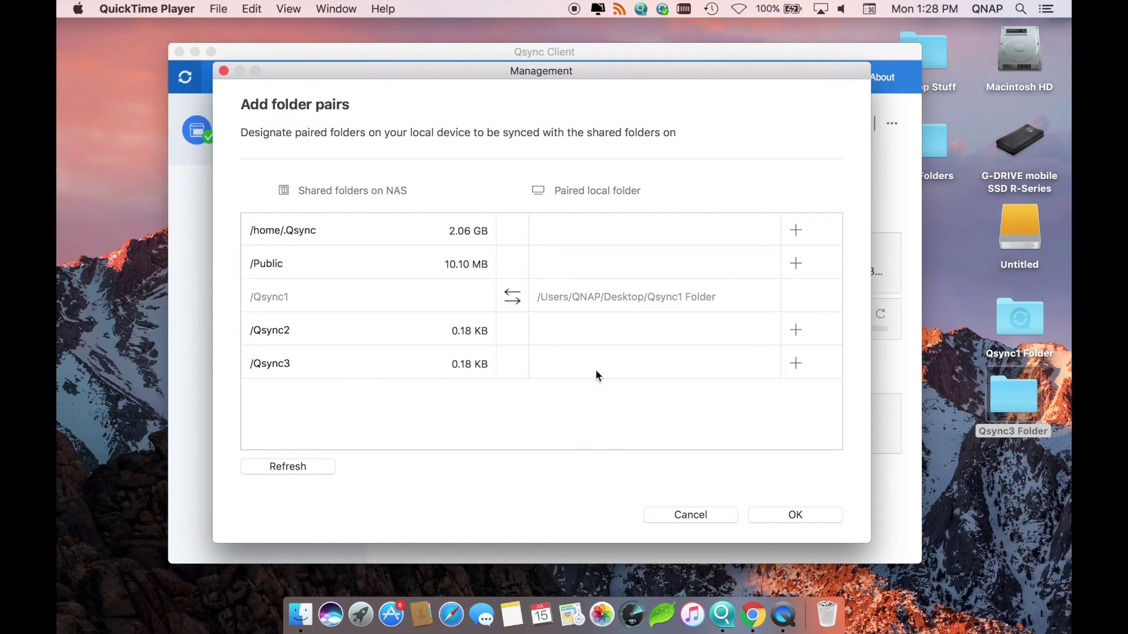
click(797, 363)
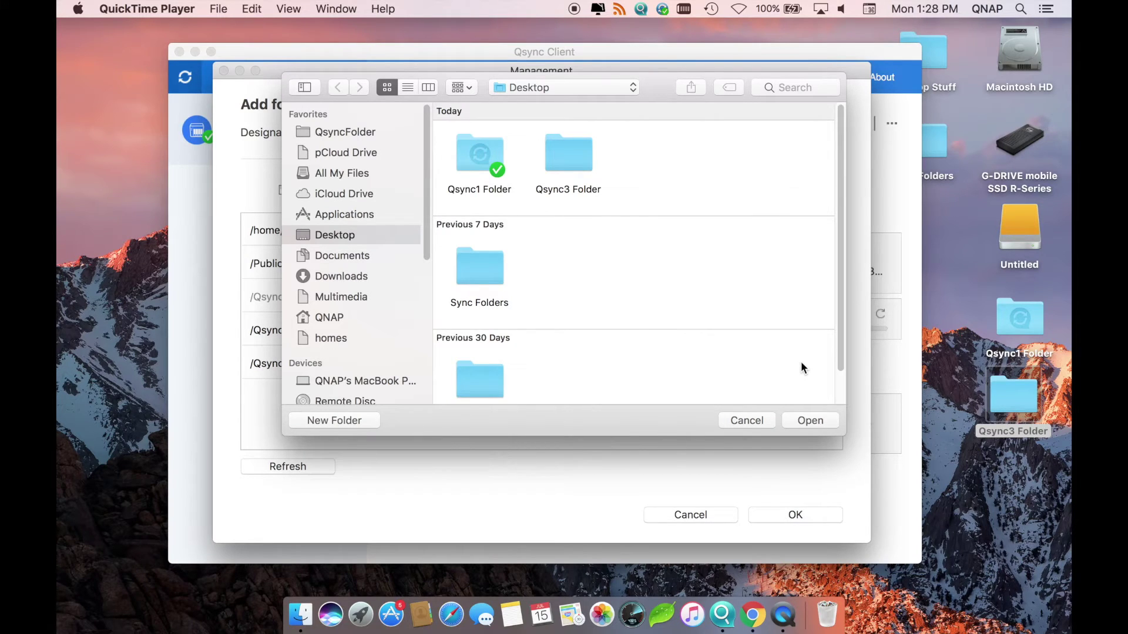
double_click(582, 160)
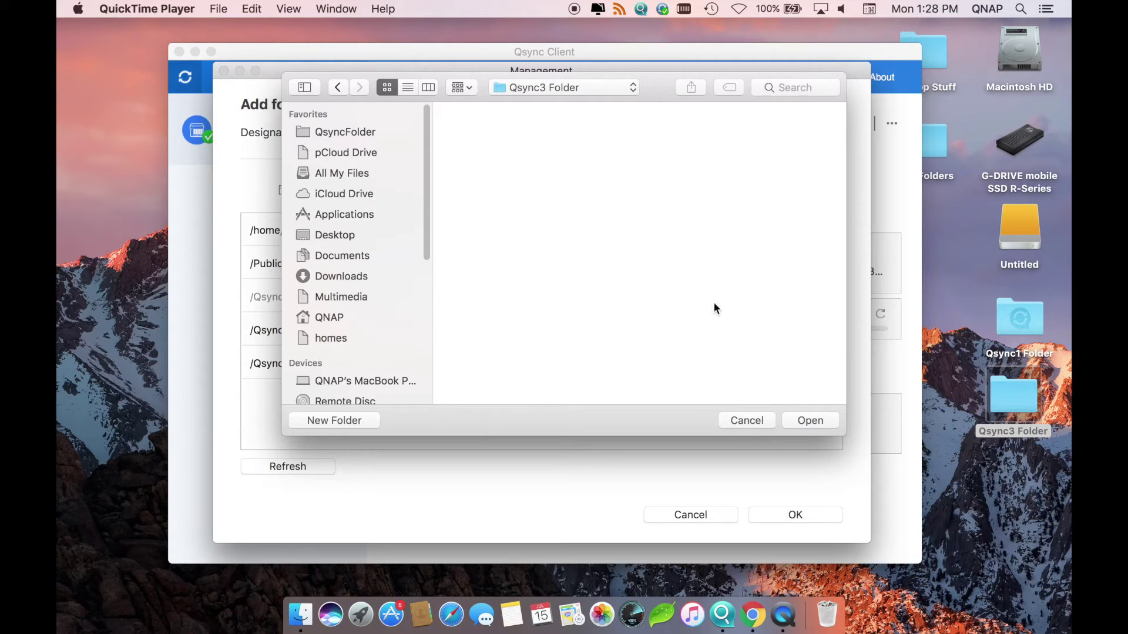
click(810, 421)
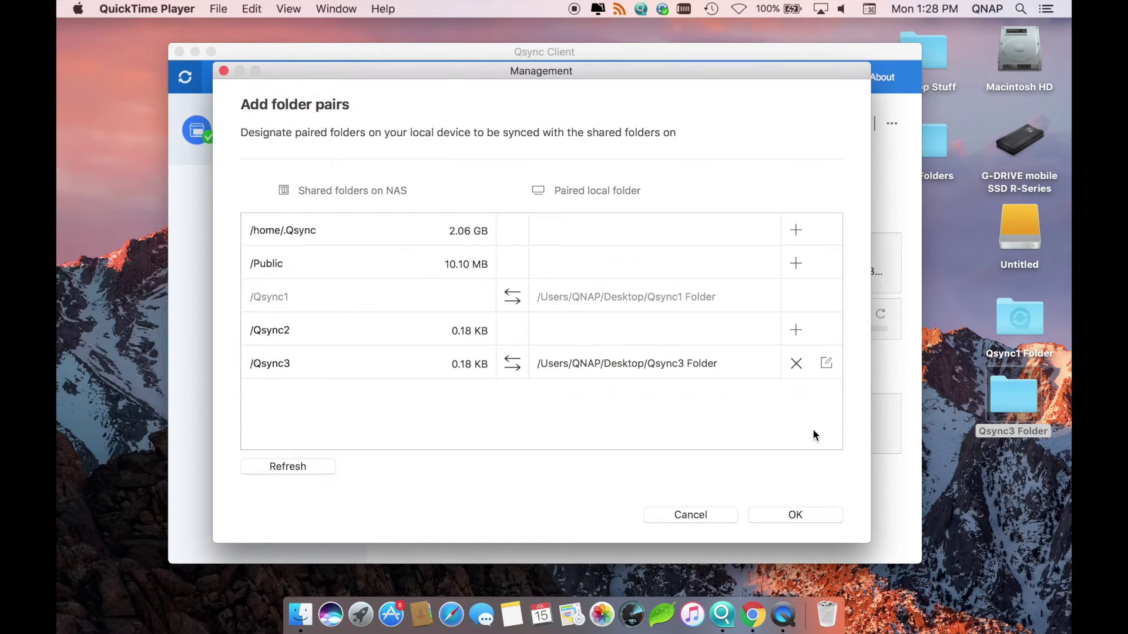
click(798, 515)
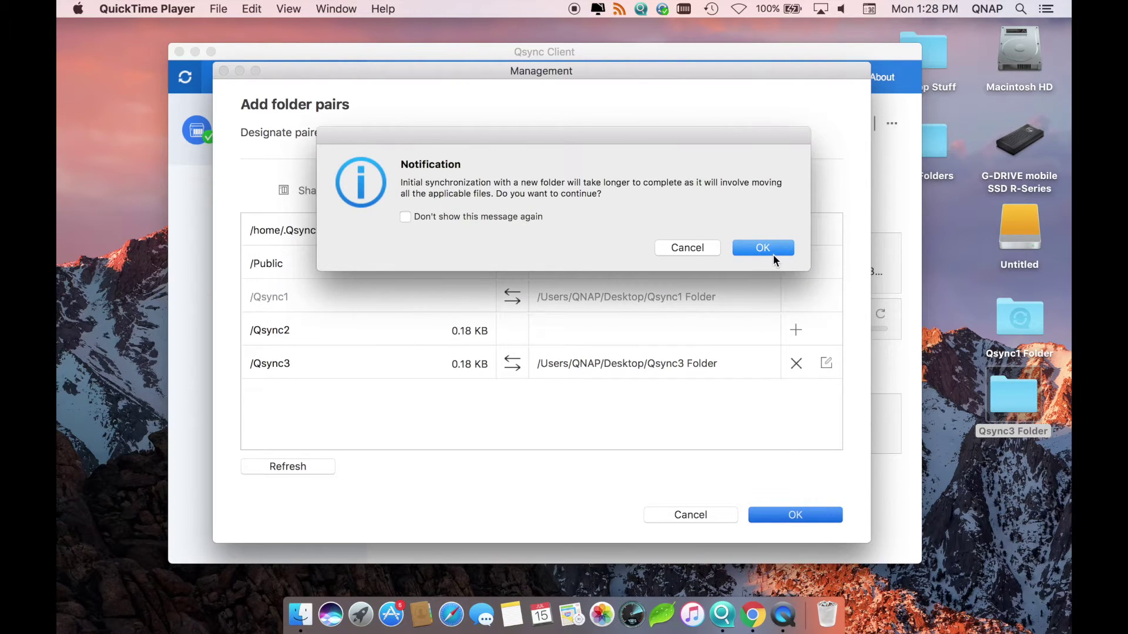
click(772, 255)
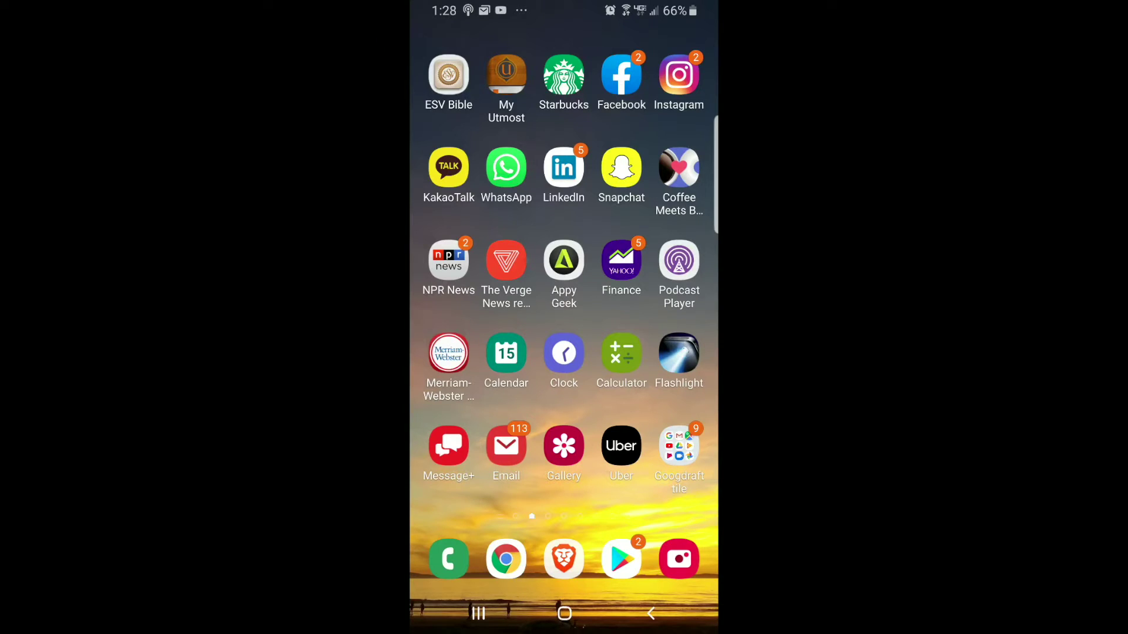
Step: Search Play Store for 'qsy' and launch the installed Qsync app by QNAP
click(622, 560)
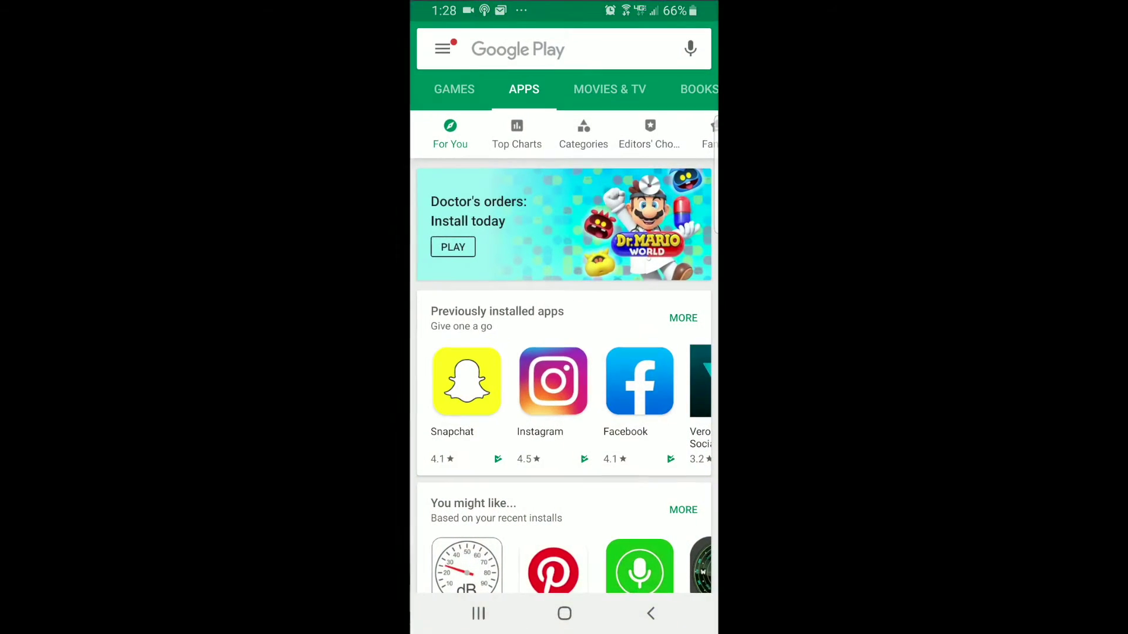
click(564, 49)
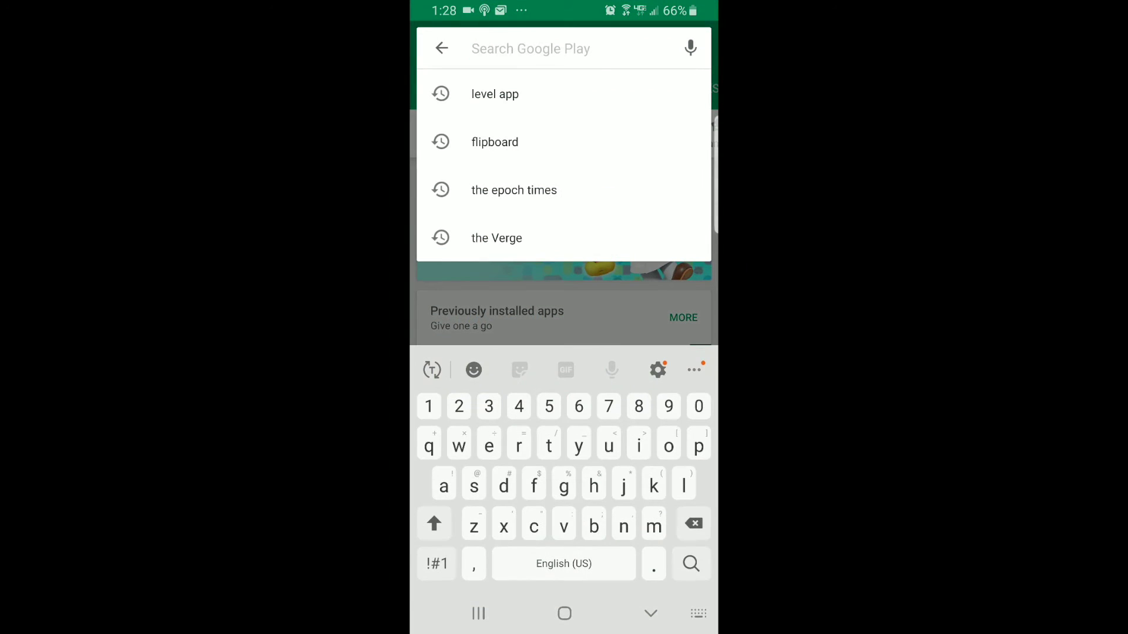
text(q)
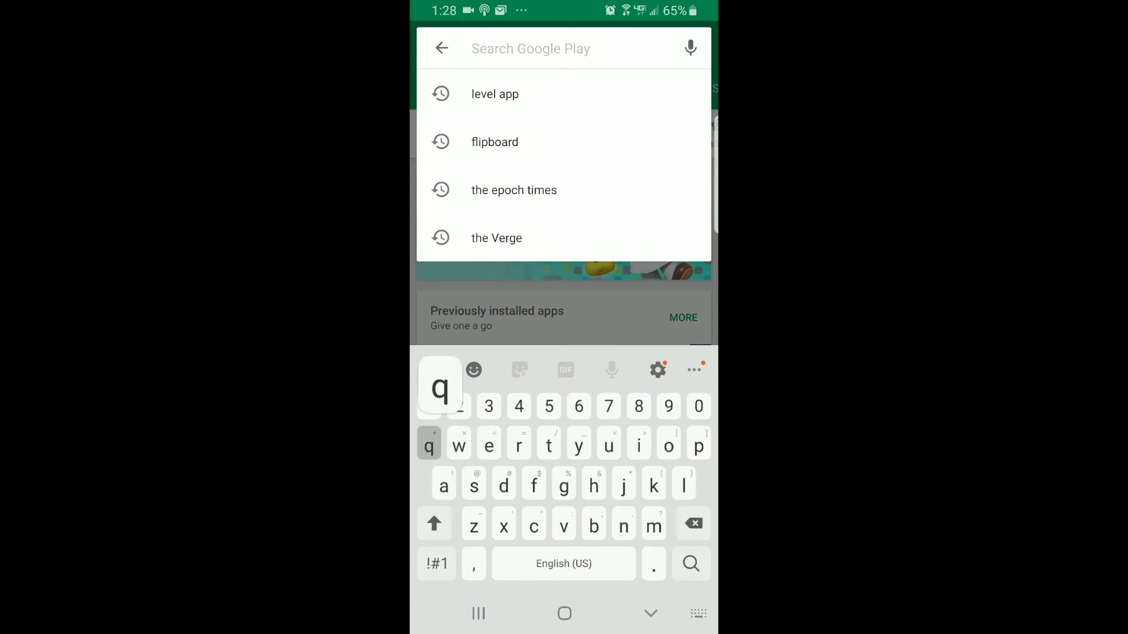
text(s)
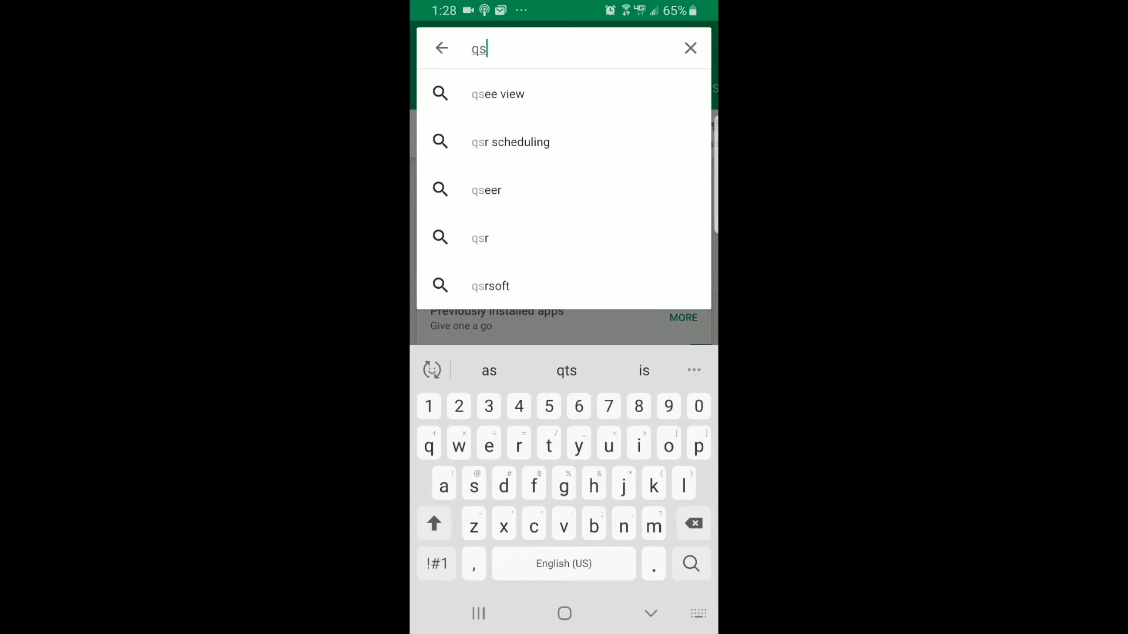
text(y)
click(564, 94)
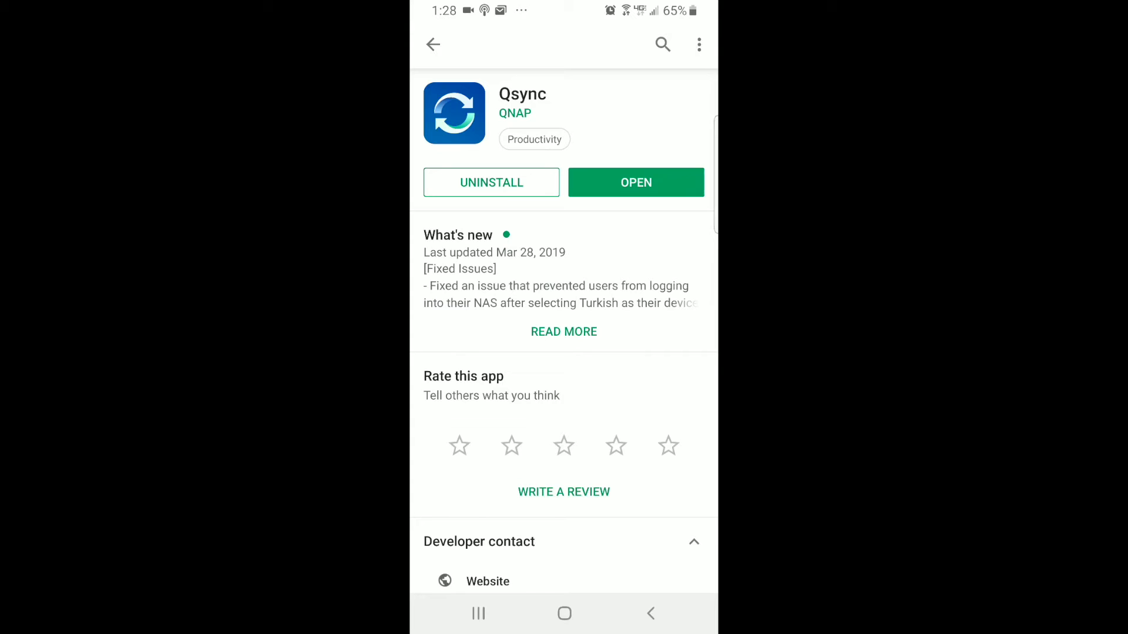
click(635, 182)
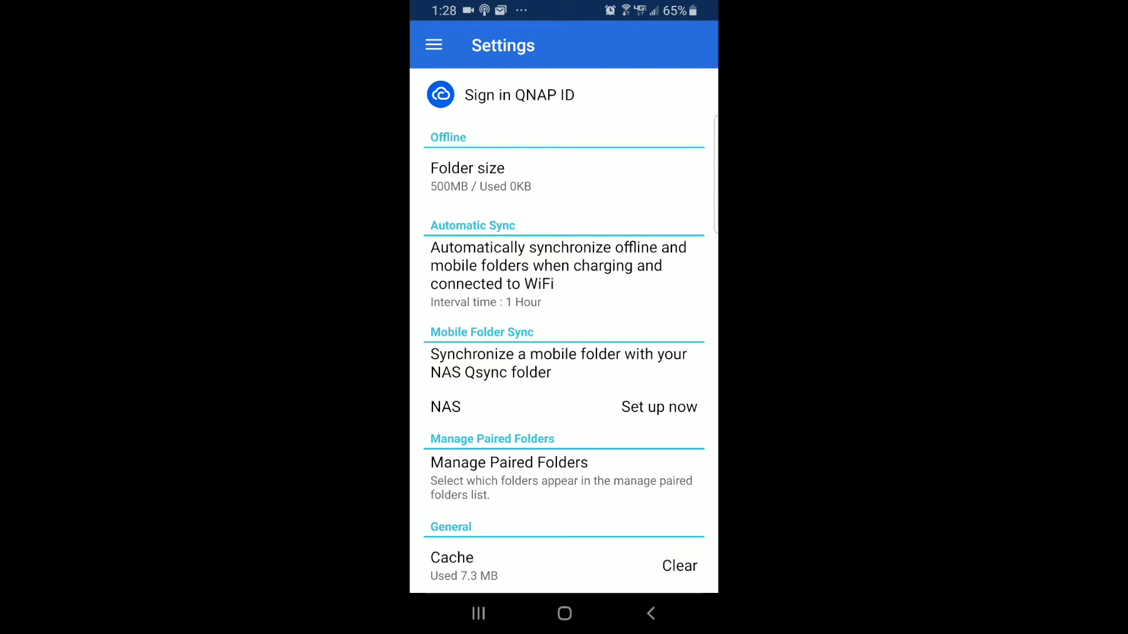
Step: Start Mobile Folder Sync setup and browse to the phone's folder 0 > Download
click(659, 406)
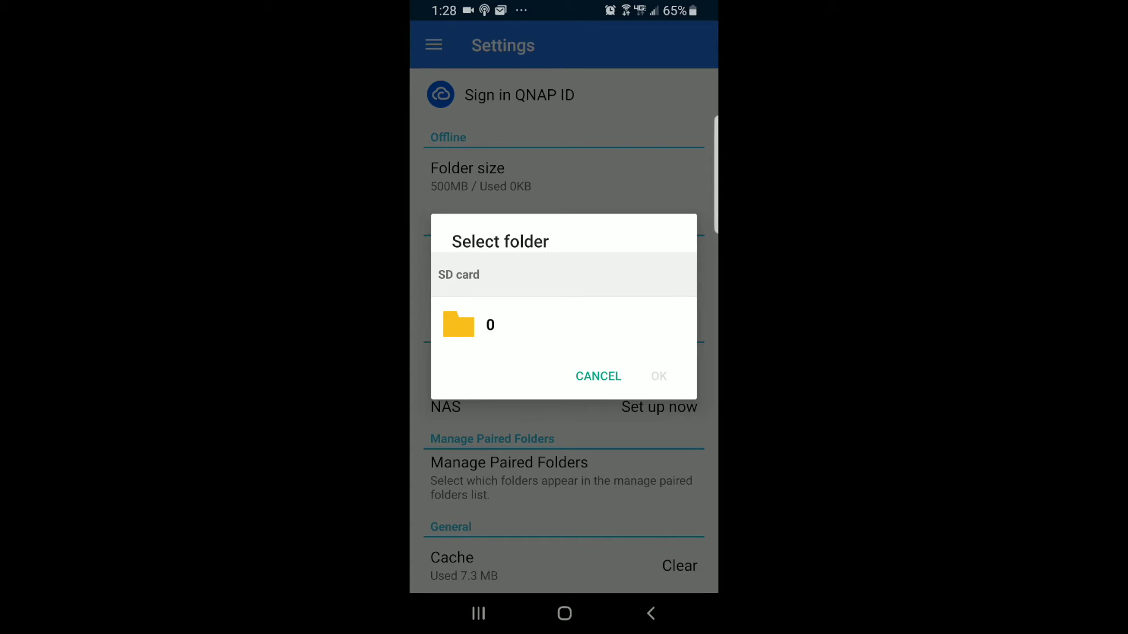
click(490, 325)
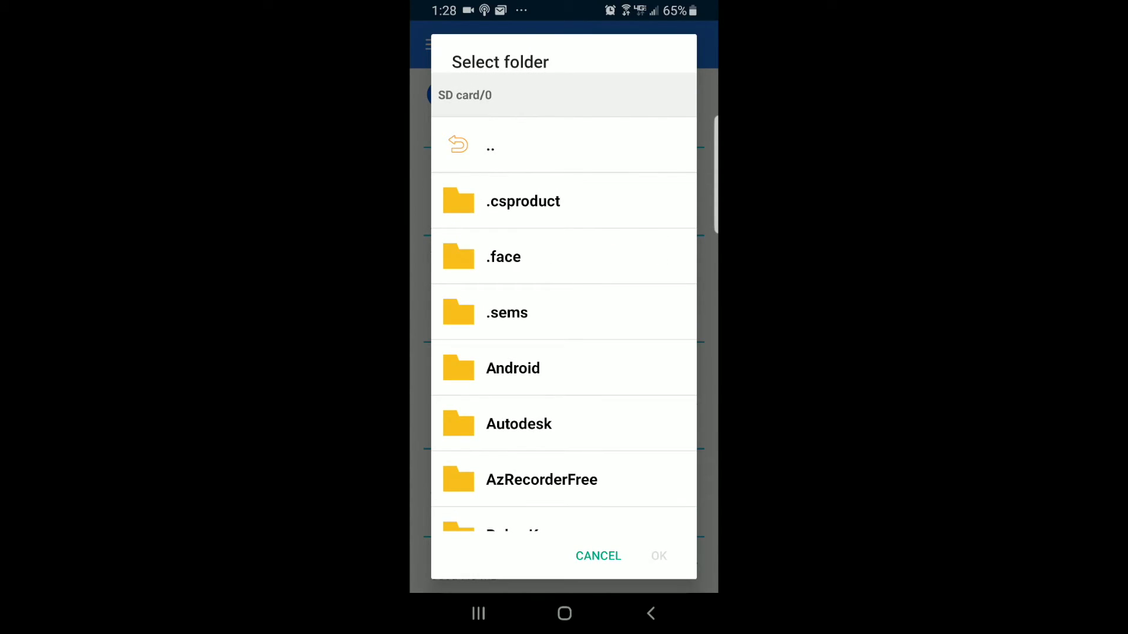
scroll(565, 335, down, 6)
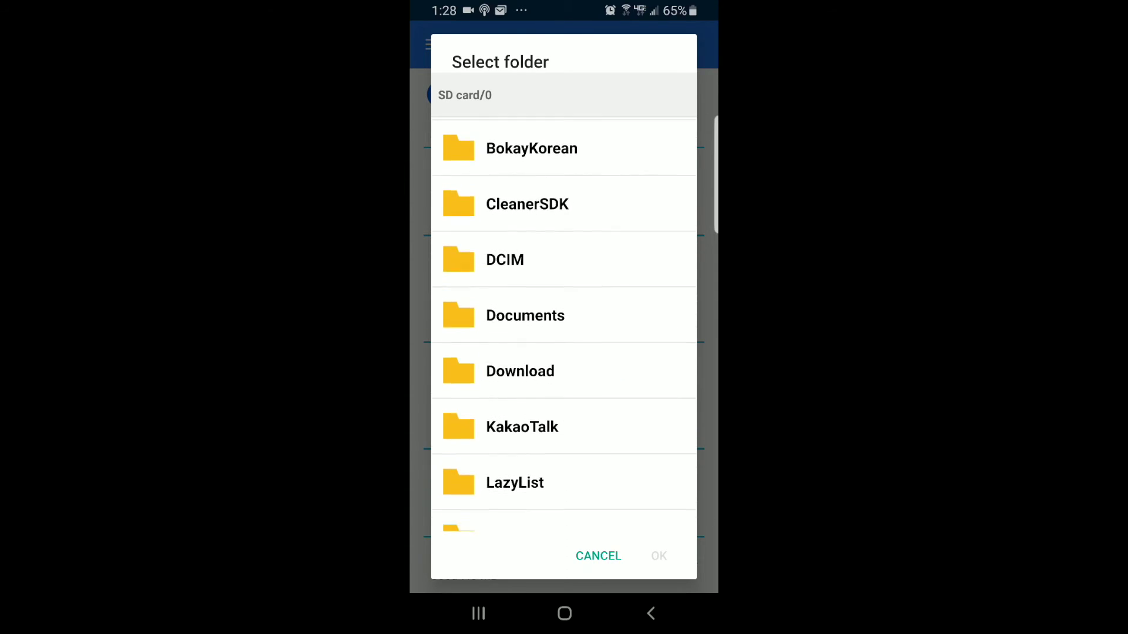
scroll(564, 335, down, 3)
scroll(564, 335, up, 3)
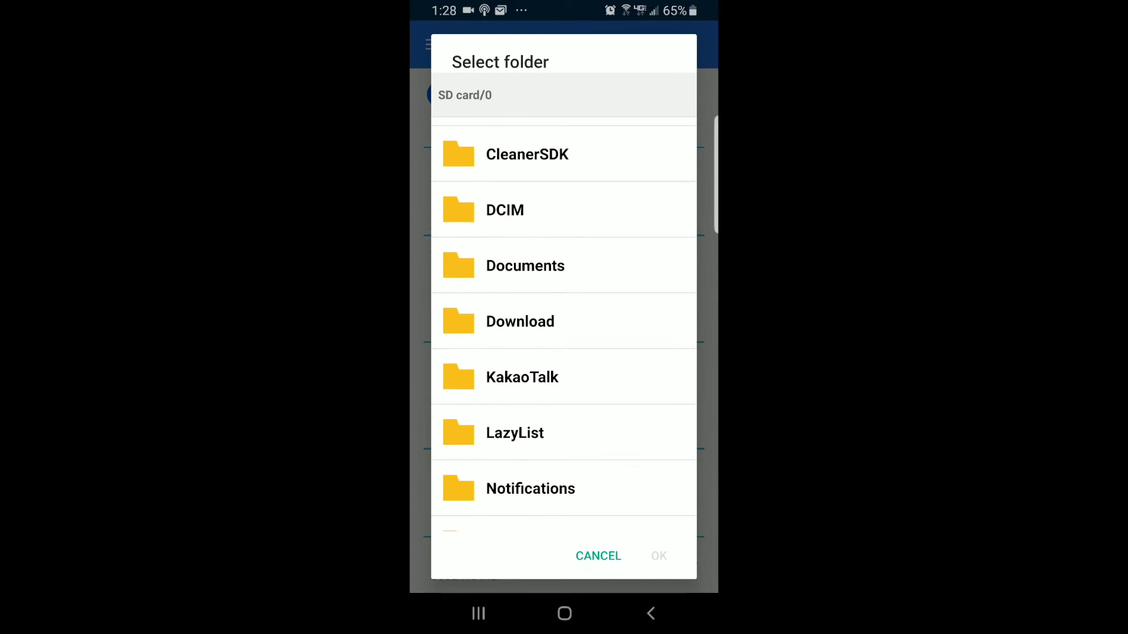
click(520, 320)
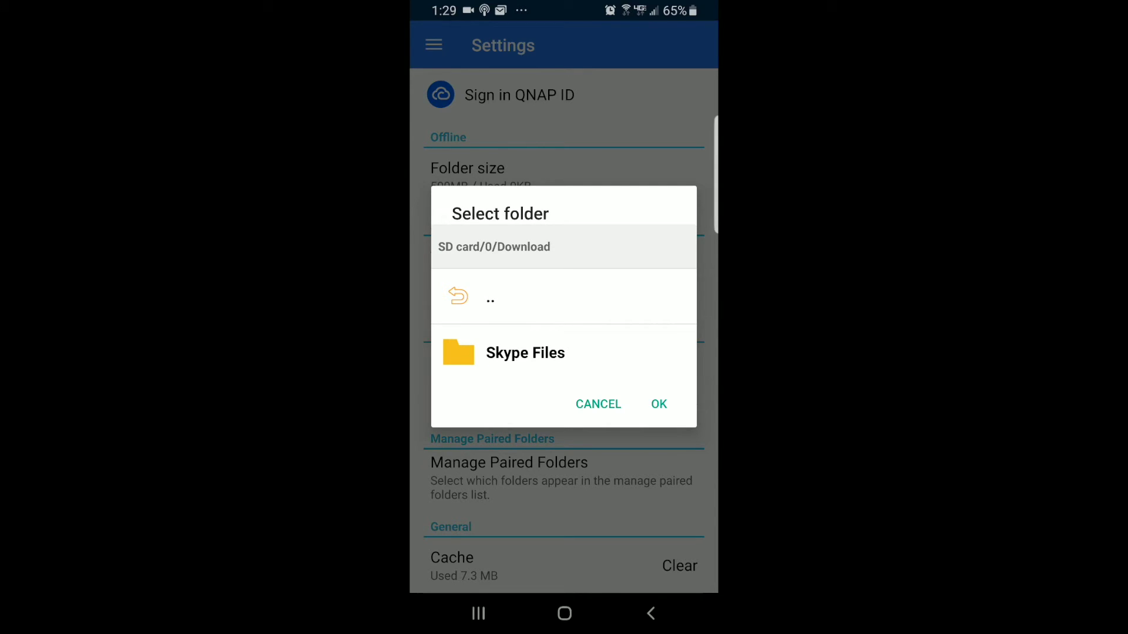
Step: Confirm Download as the sync folder, select the NAS, and acknowledge setup completion
click(658, 404)
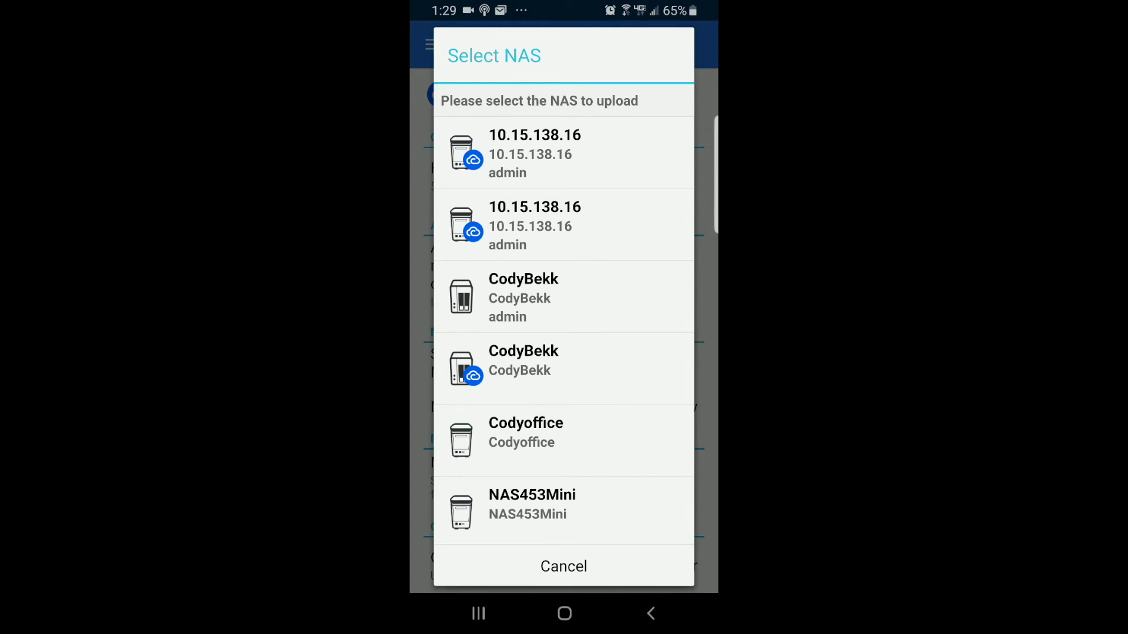
click(564, 300)
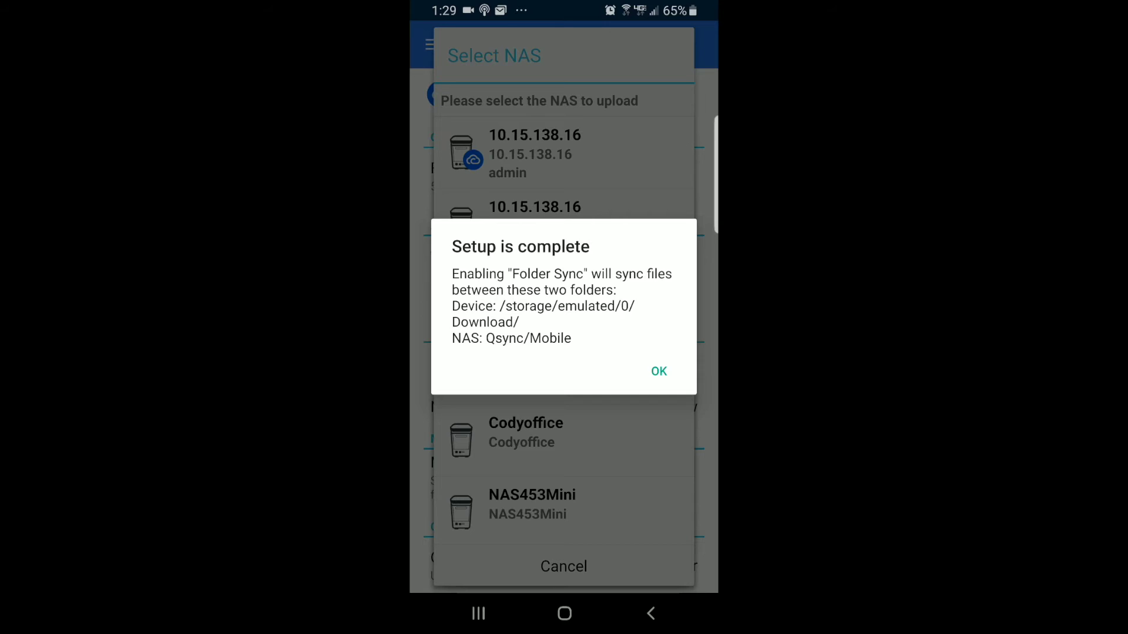
click(658, 372)
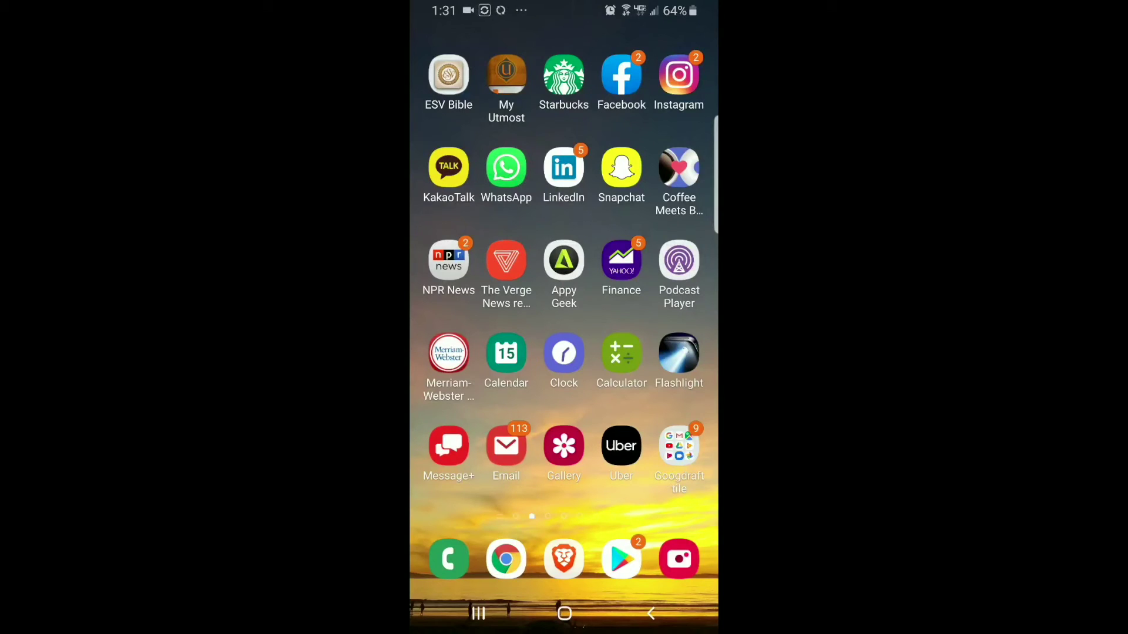
Step: Share the pastry display photo from Samsung Gallery to Qsync
click(564, 446)
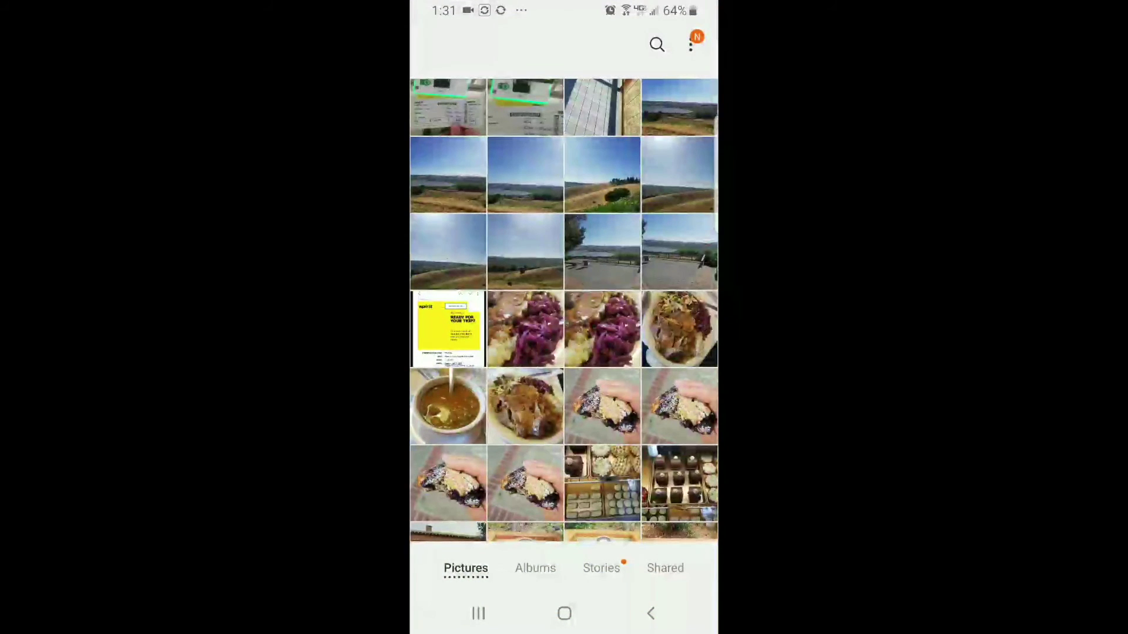
scroll(564, 309, down, 5)
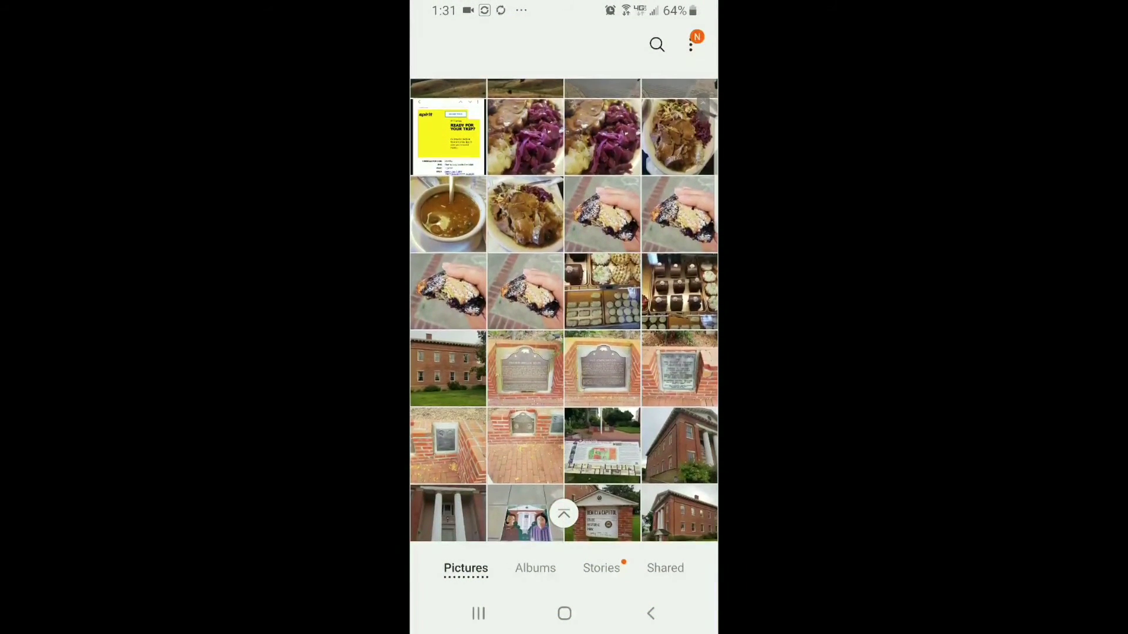
click(602, 292)
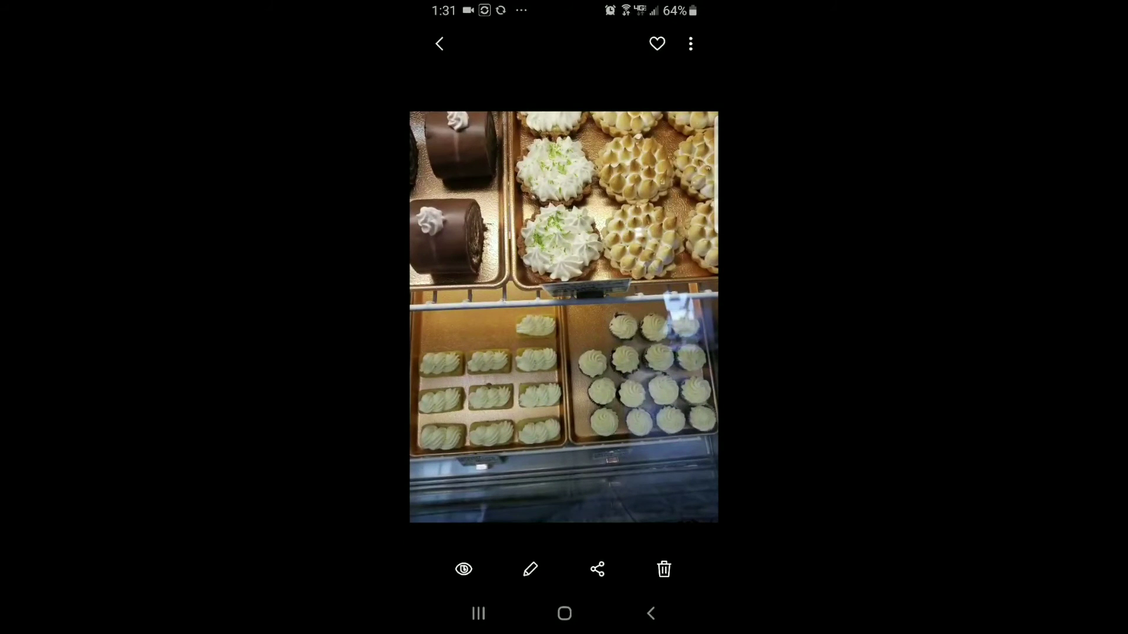
click(597, 569)
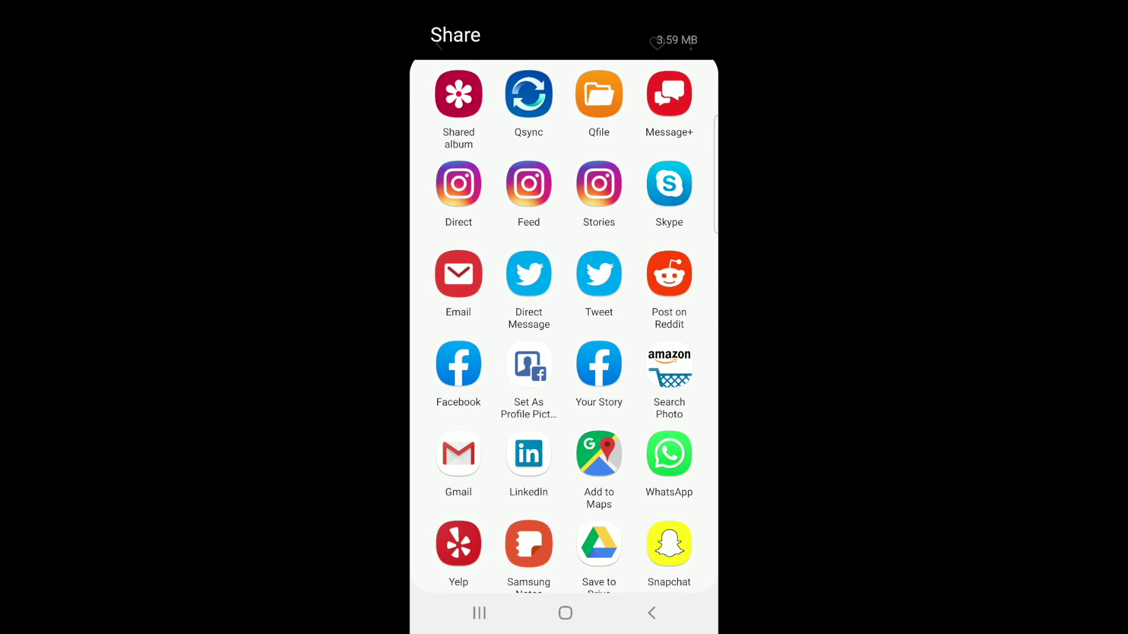
click(529, 94)
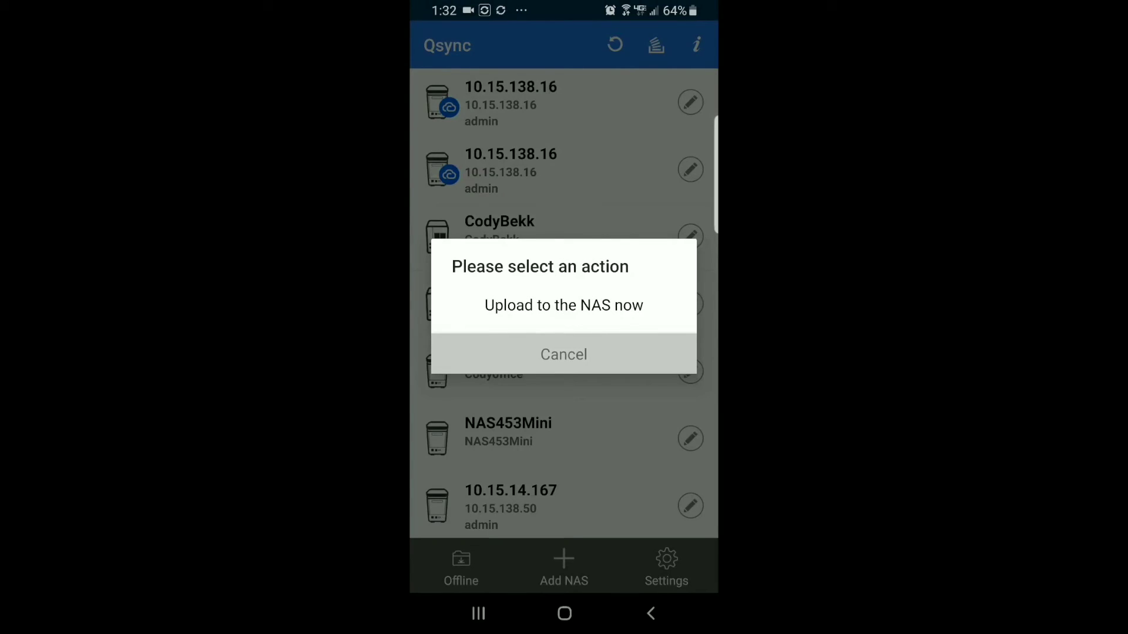
Step: Upload the pastry photo to the Qsync Share folder on NAS 10.15.138.16
click(564, 304)
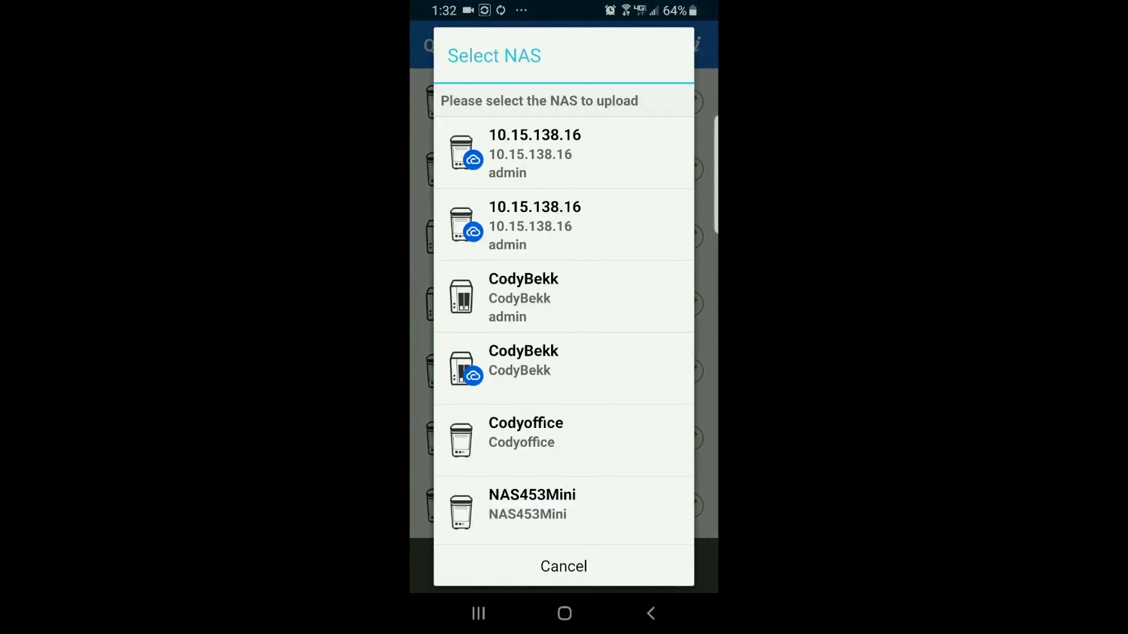
click(564, 153)
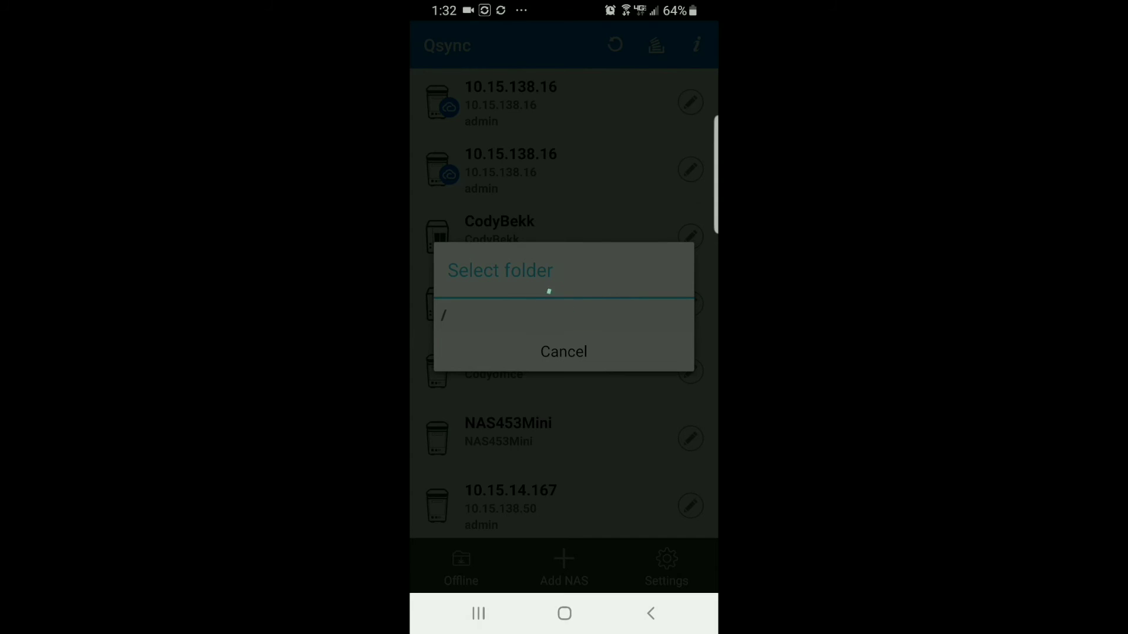
click(565, 332)
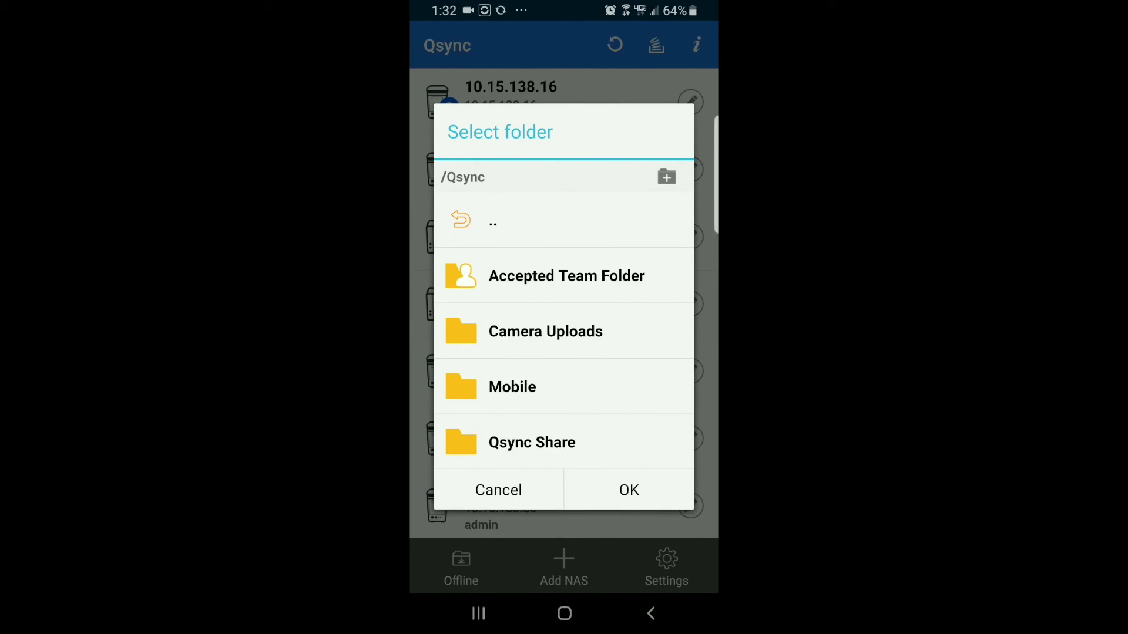
click(532, 443)
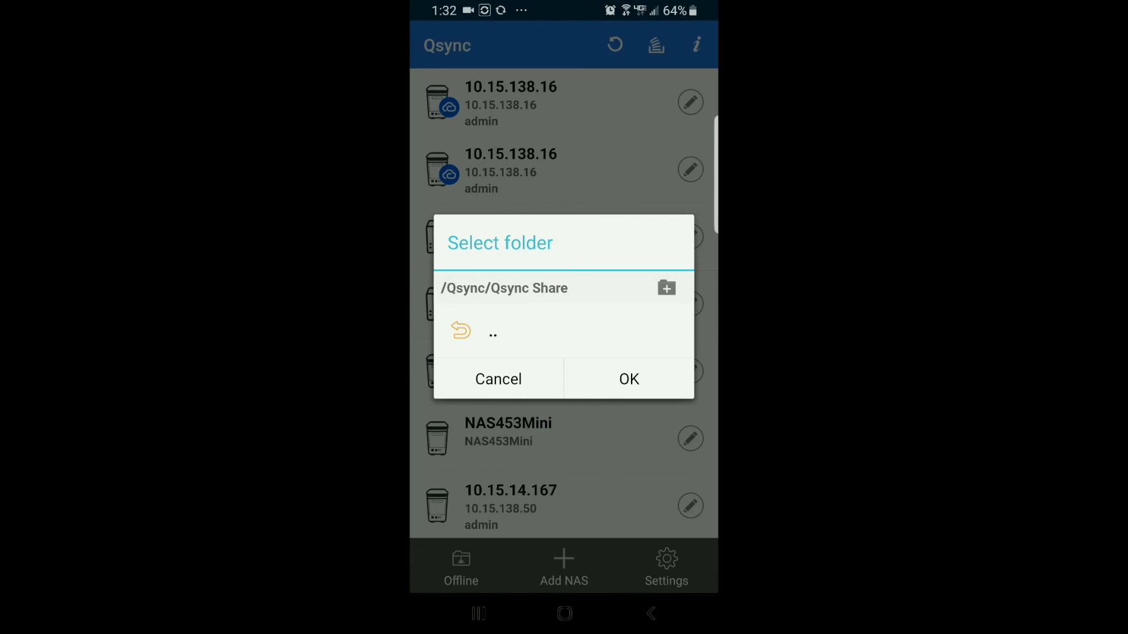
click(628, 379)
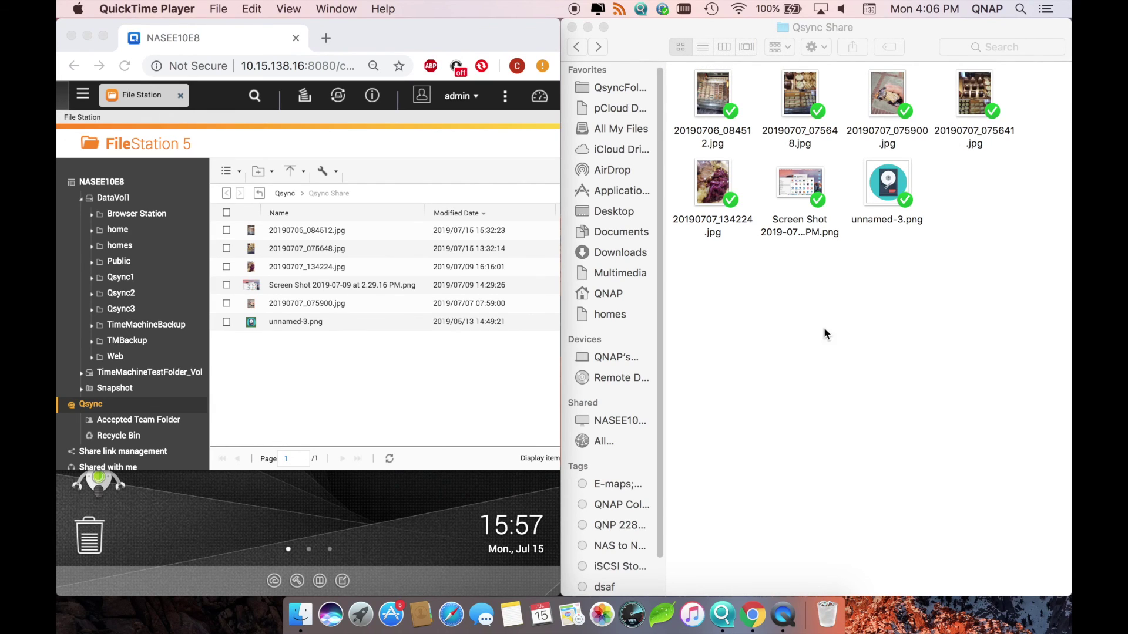
Step: Refresh File Station's Qsync Share listing to reveal 20190707_075641.jpg
click(444, 366)
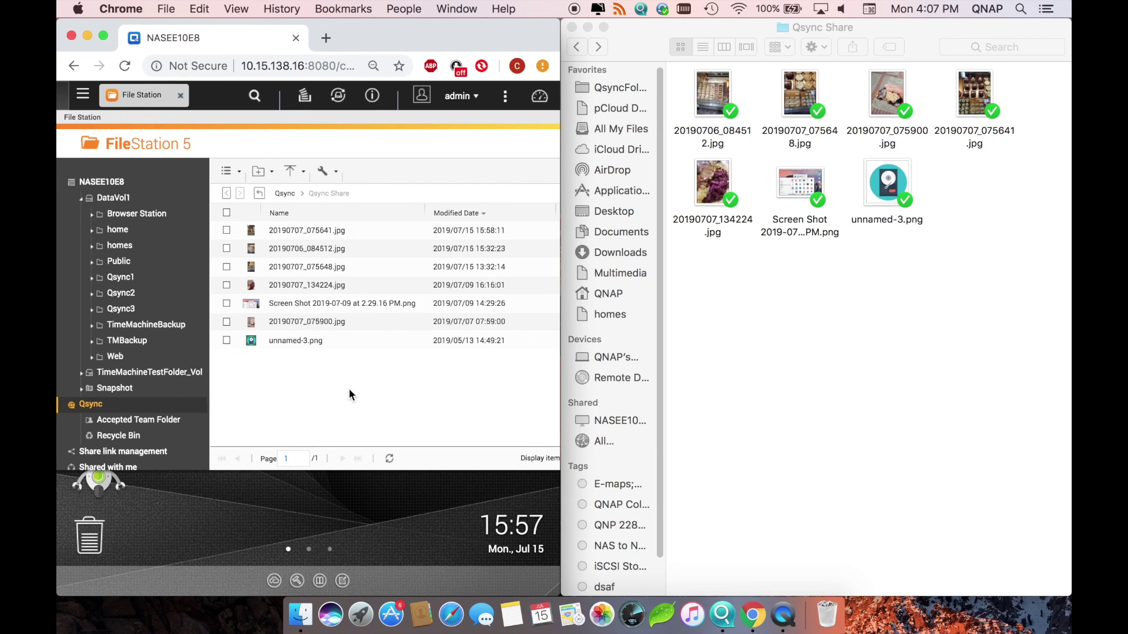